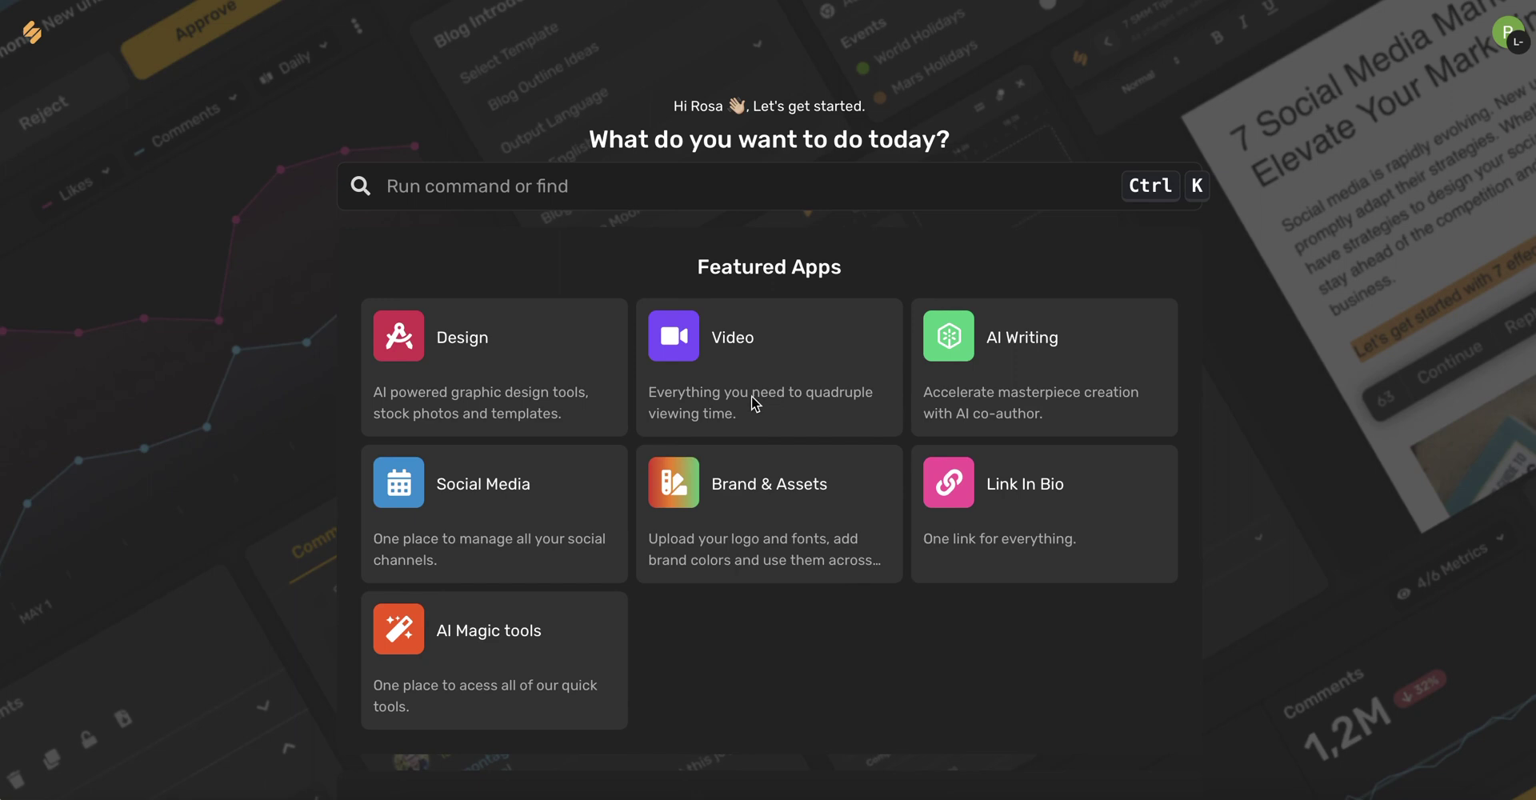
Open the Link In Bio app from Simplified's Featured Apps to see the existing pages
left_click(199, 453)
left_click(1058, 501)
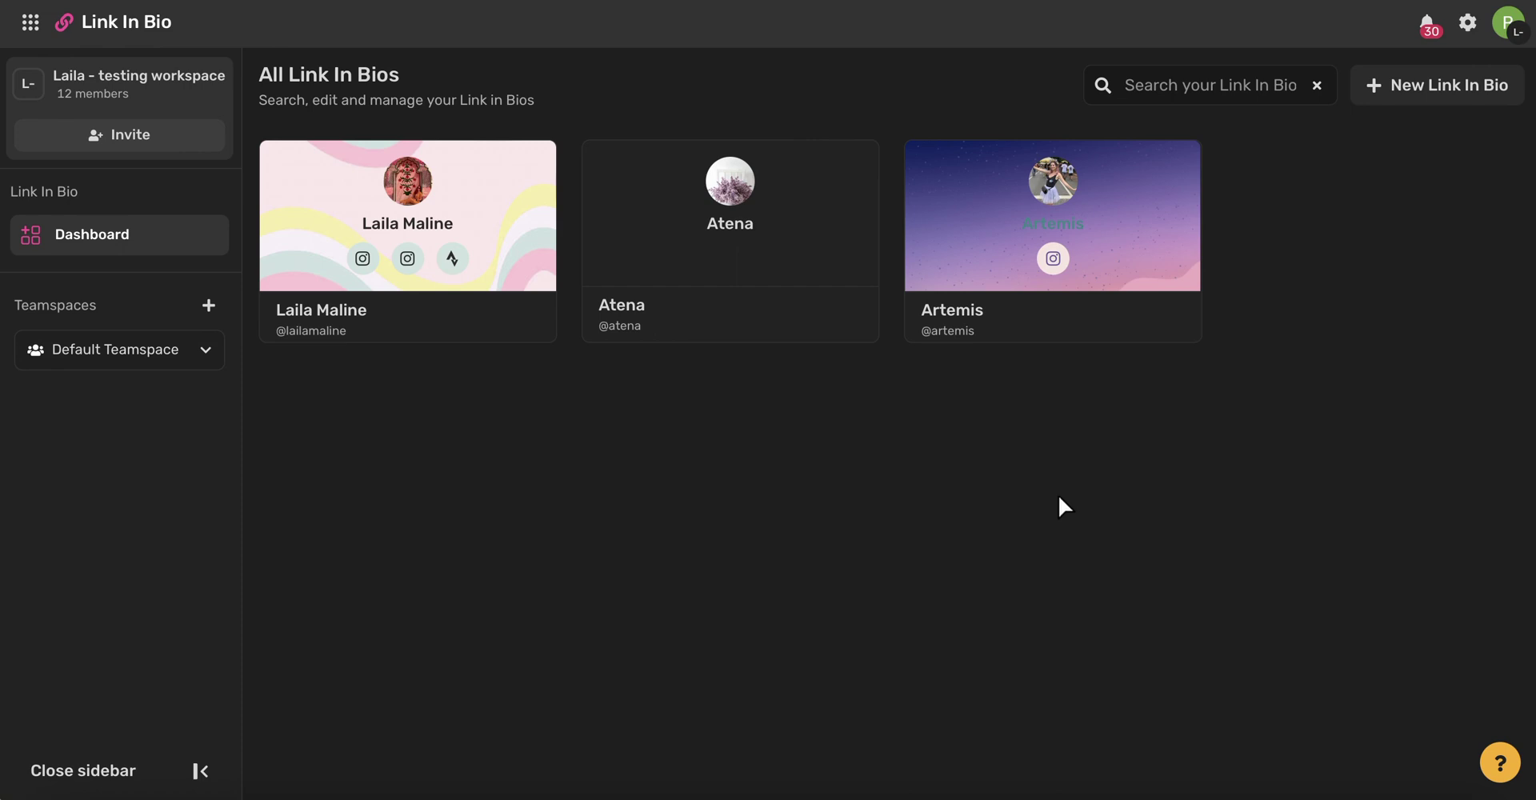
Claim mylist.bio/womenshealthfirst for a new page and enter 'Women's Health First' as the profile name
left_click(1430, 88)
left_click(786, 484)
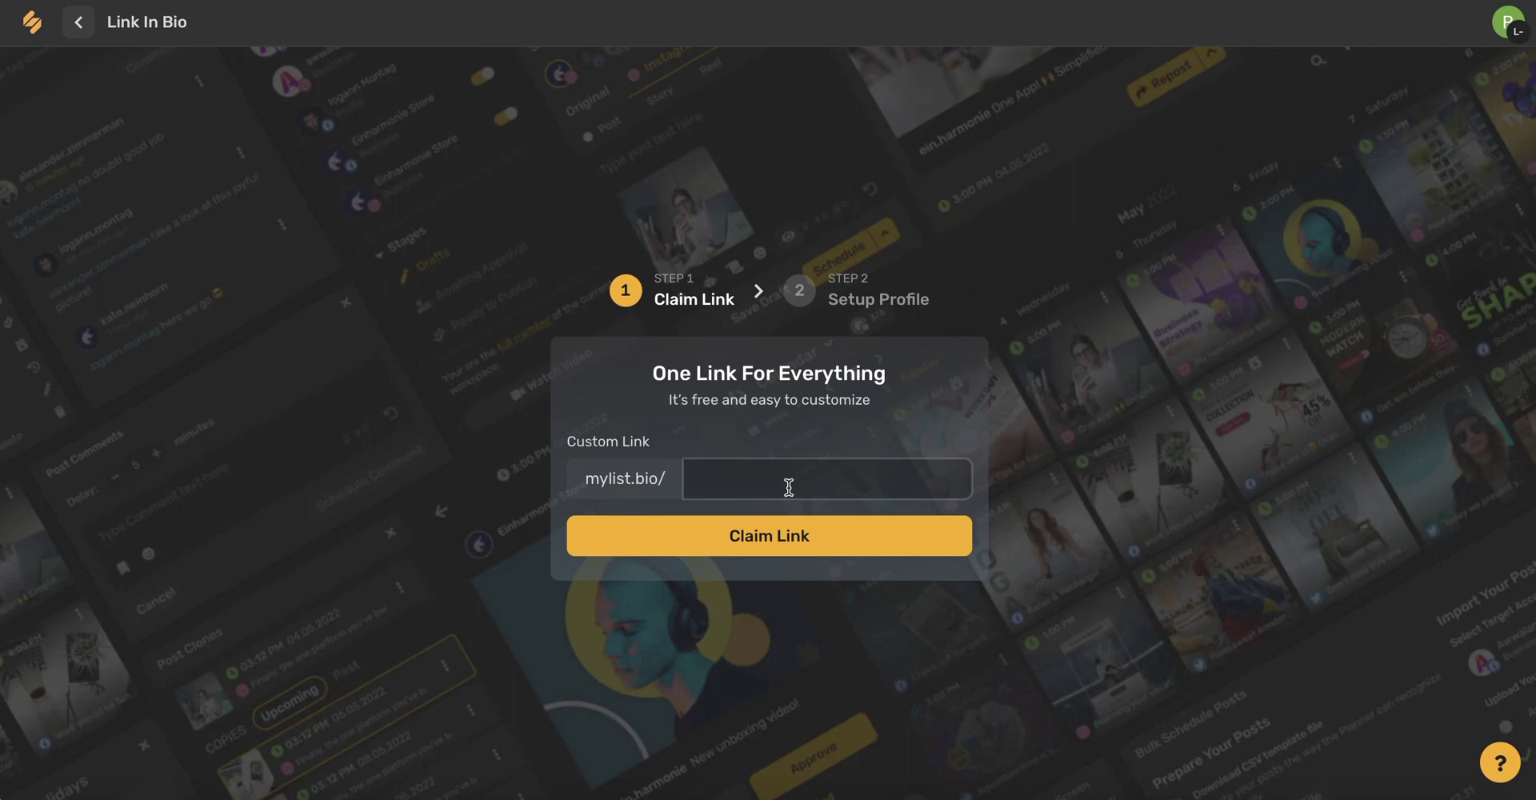
type("womenshealthfirst")
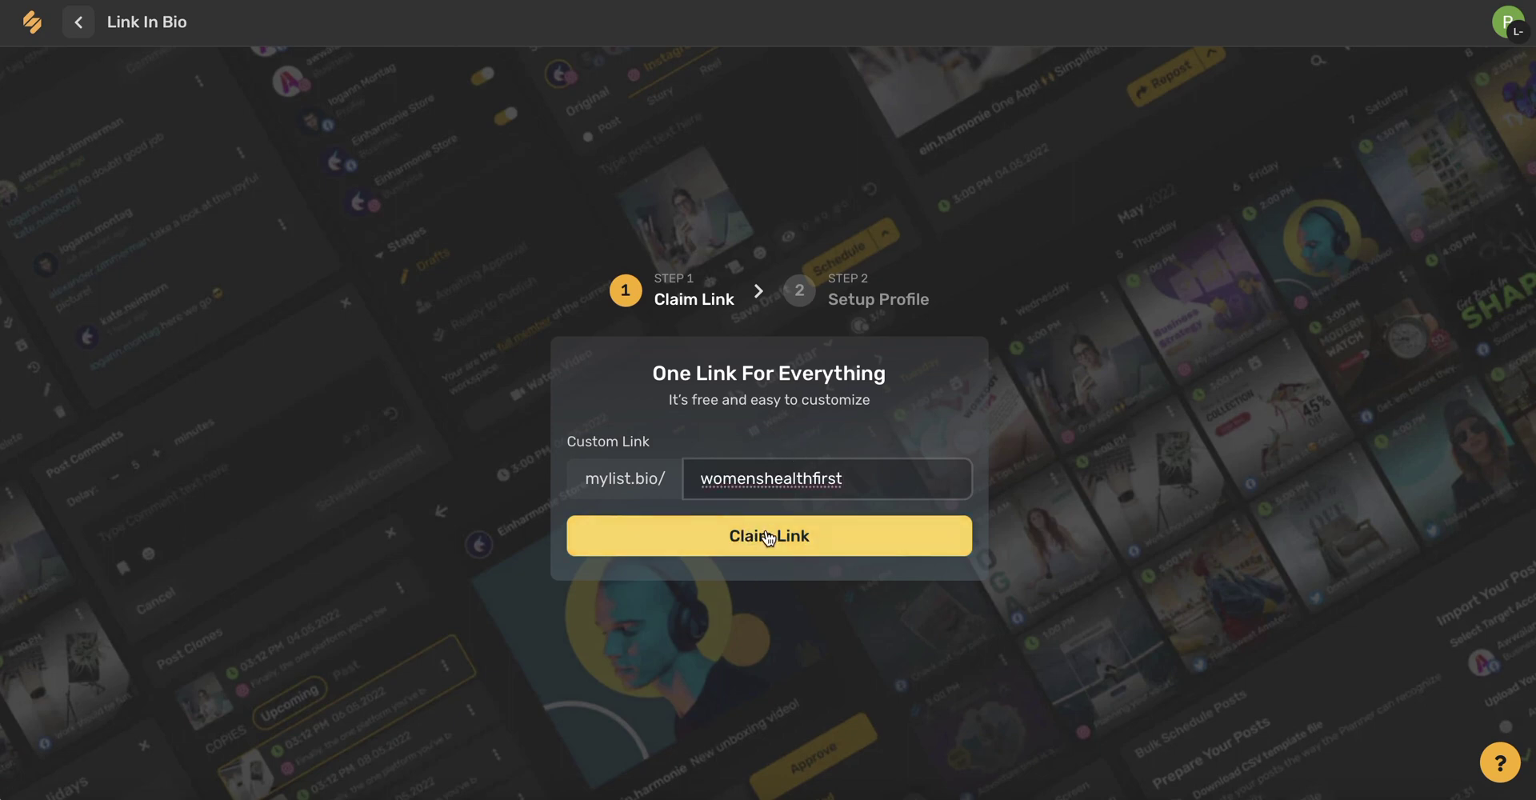
left_click(792, 538)
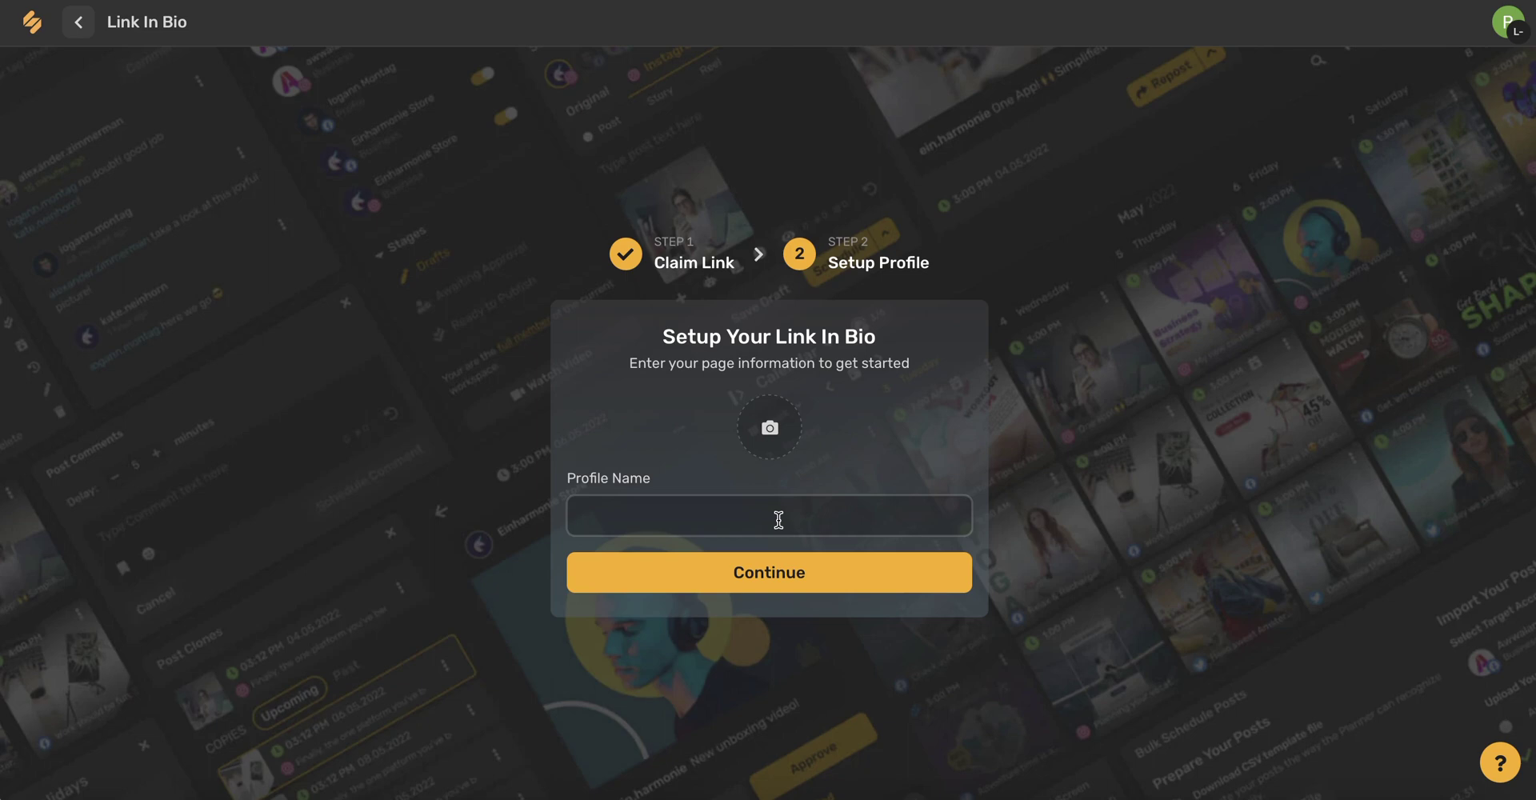
type("Women's Health First")
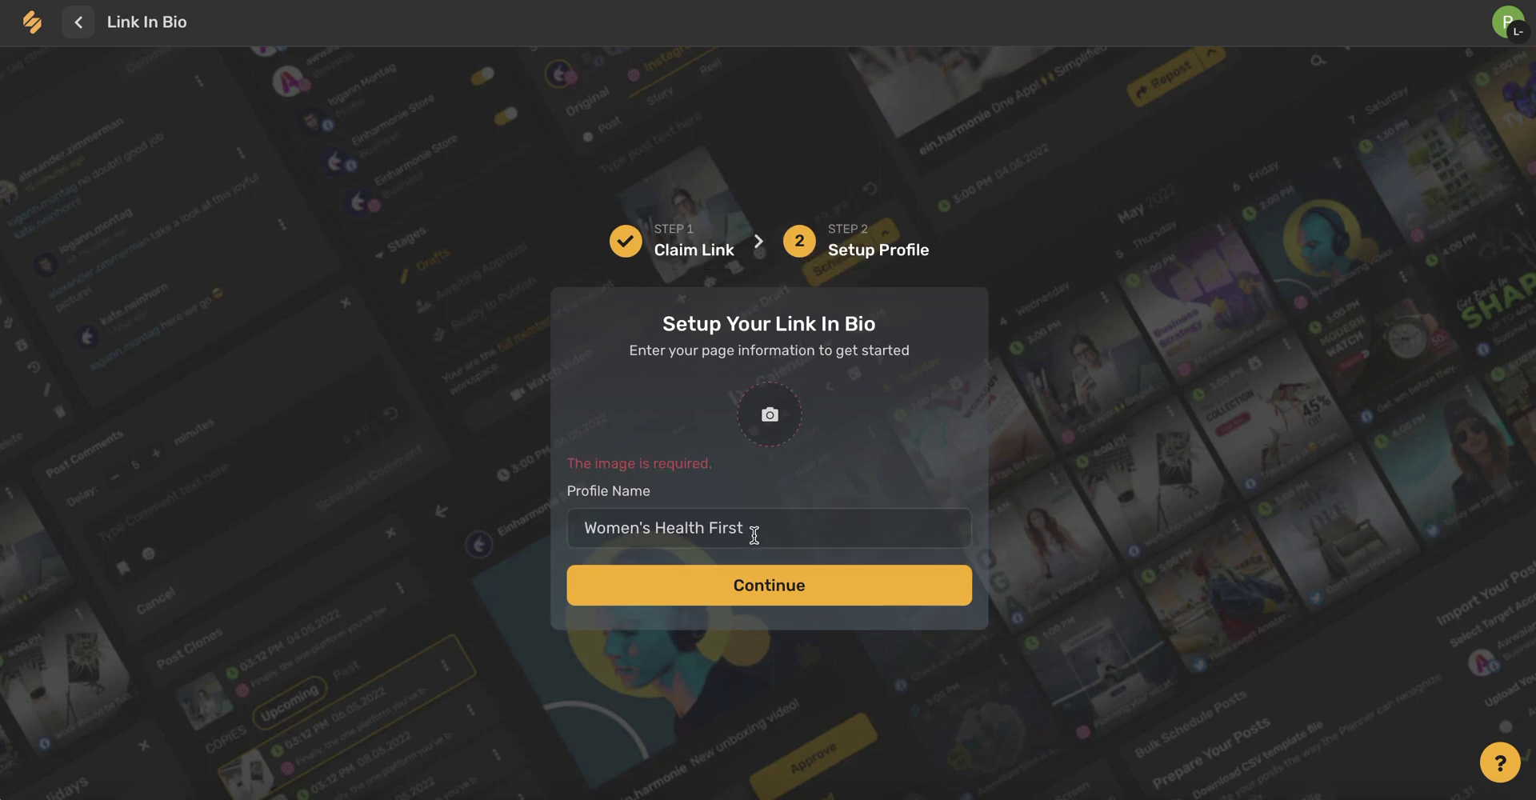
left_click(772, 422)
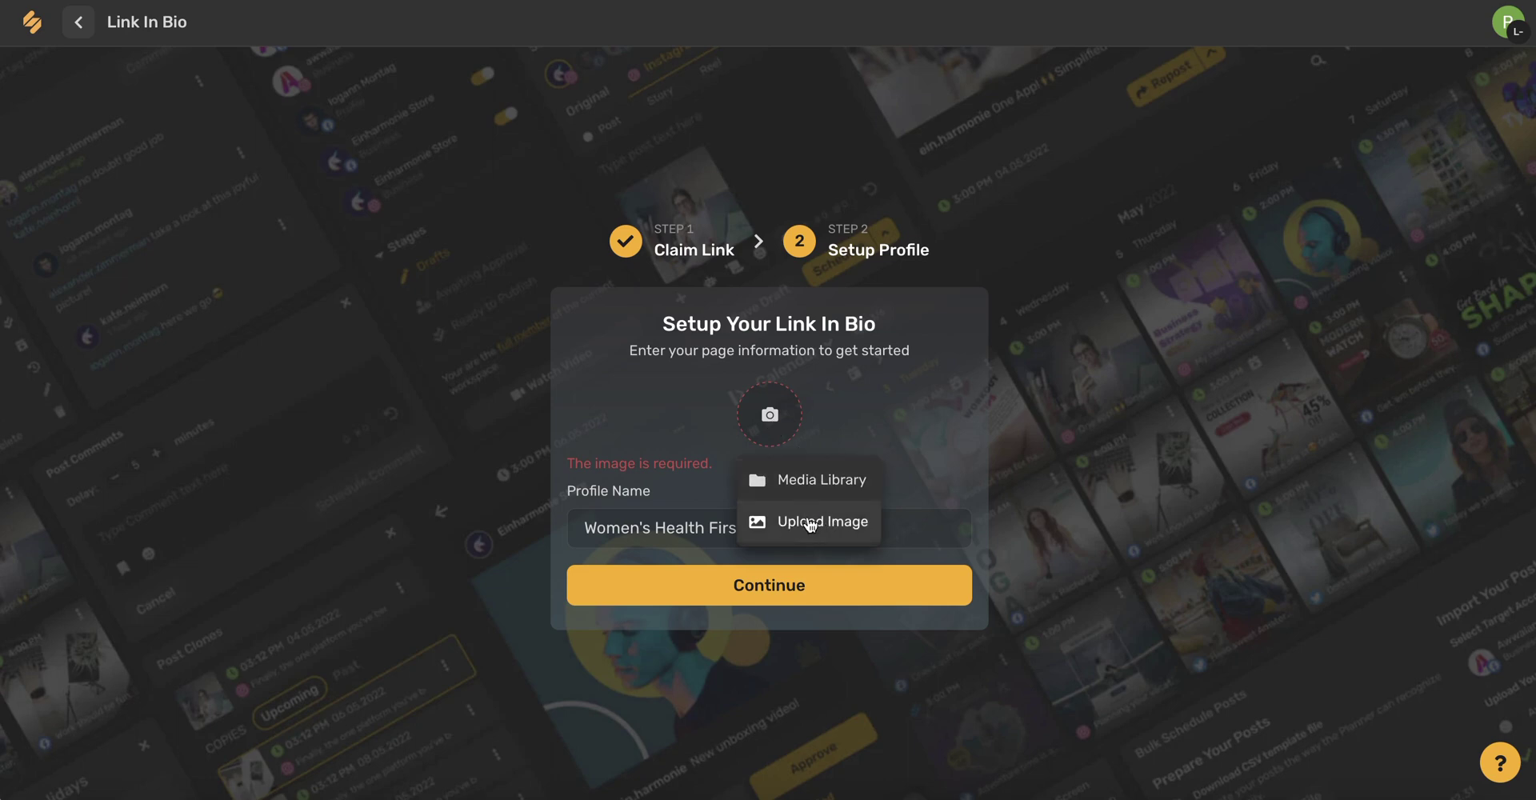
Set the 'Your health' asset, cropped 300×300, as the profile picture and create the page
left_click(846, 481)
left_click(144, 36)
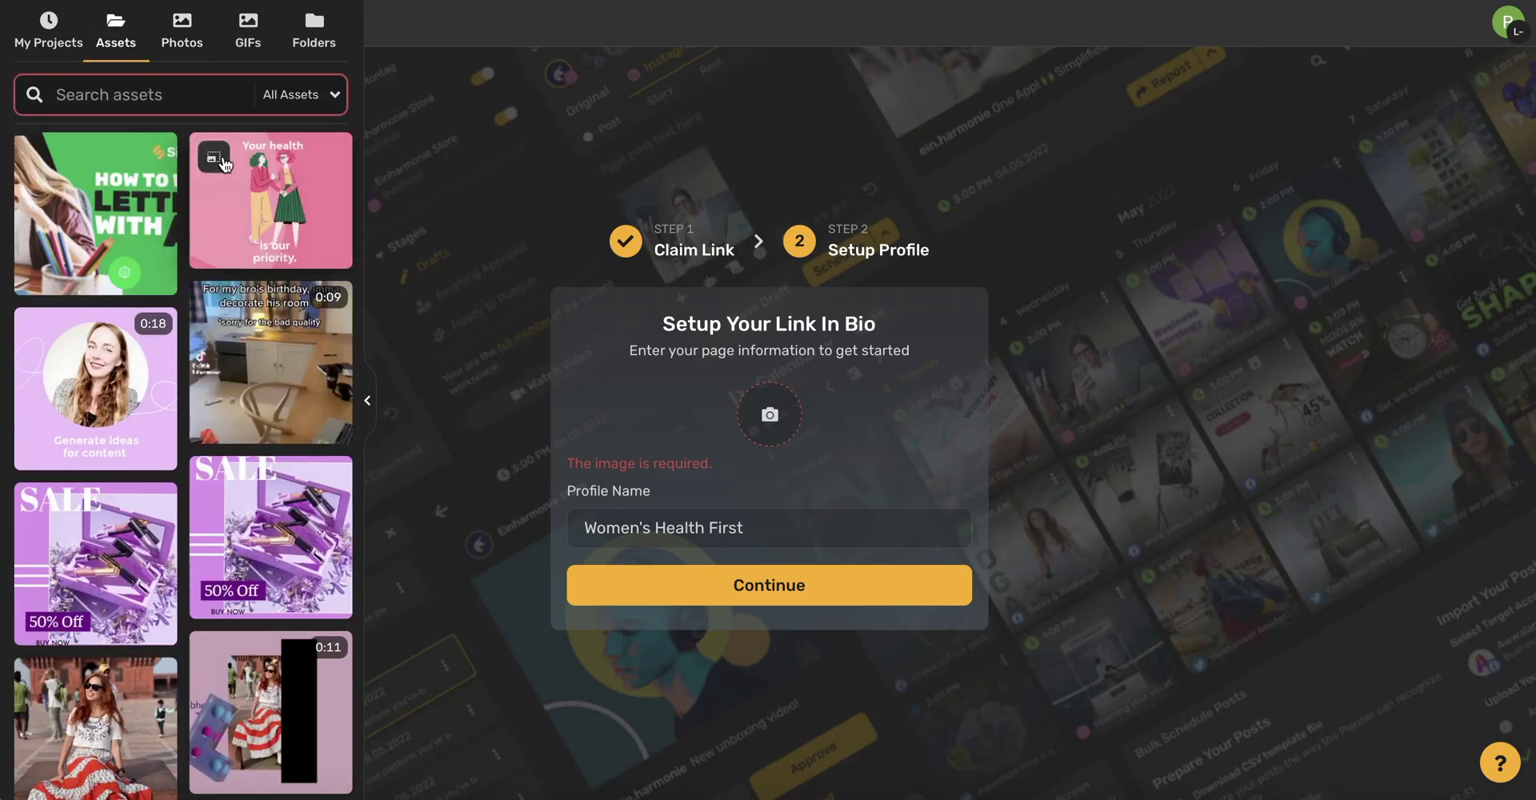
left_click(224, 163)
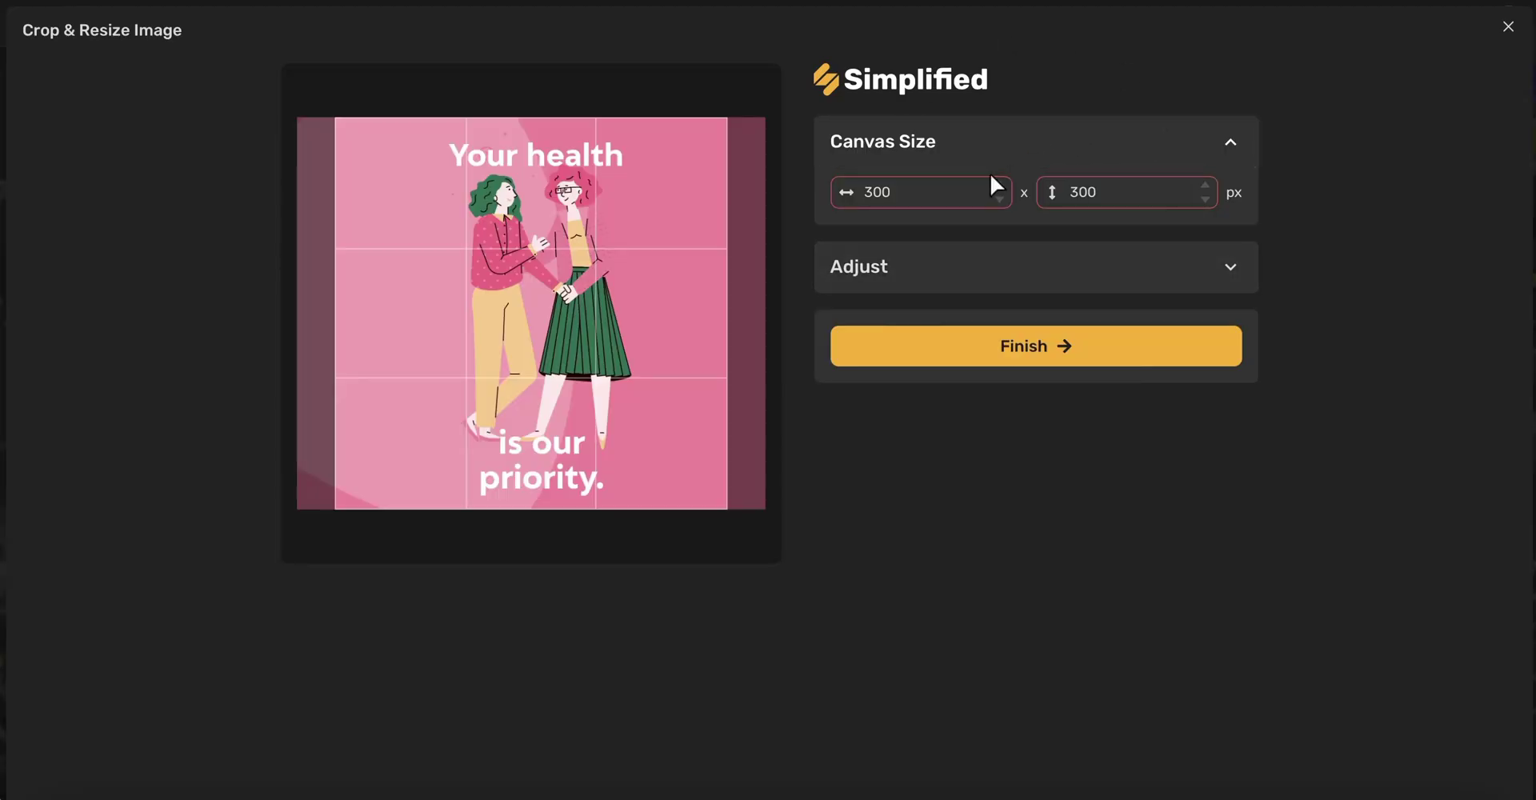
left_click(944, 260)
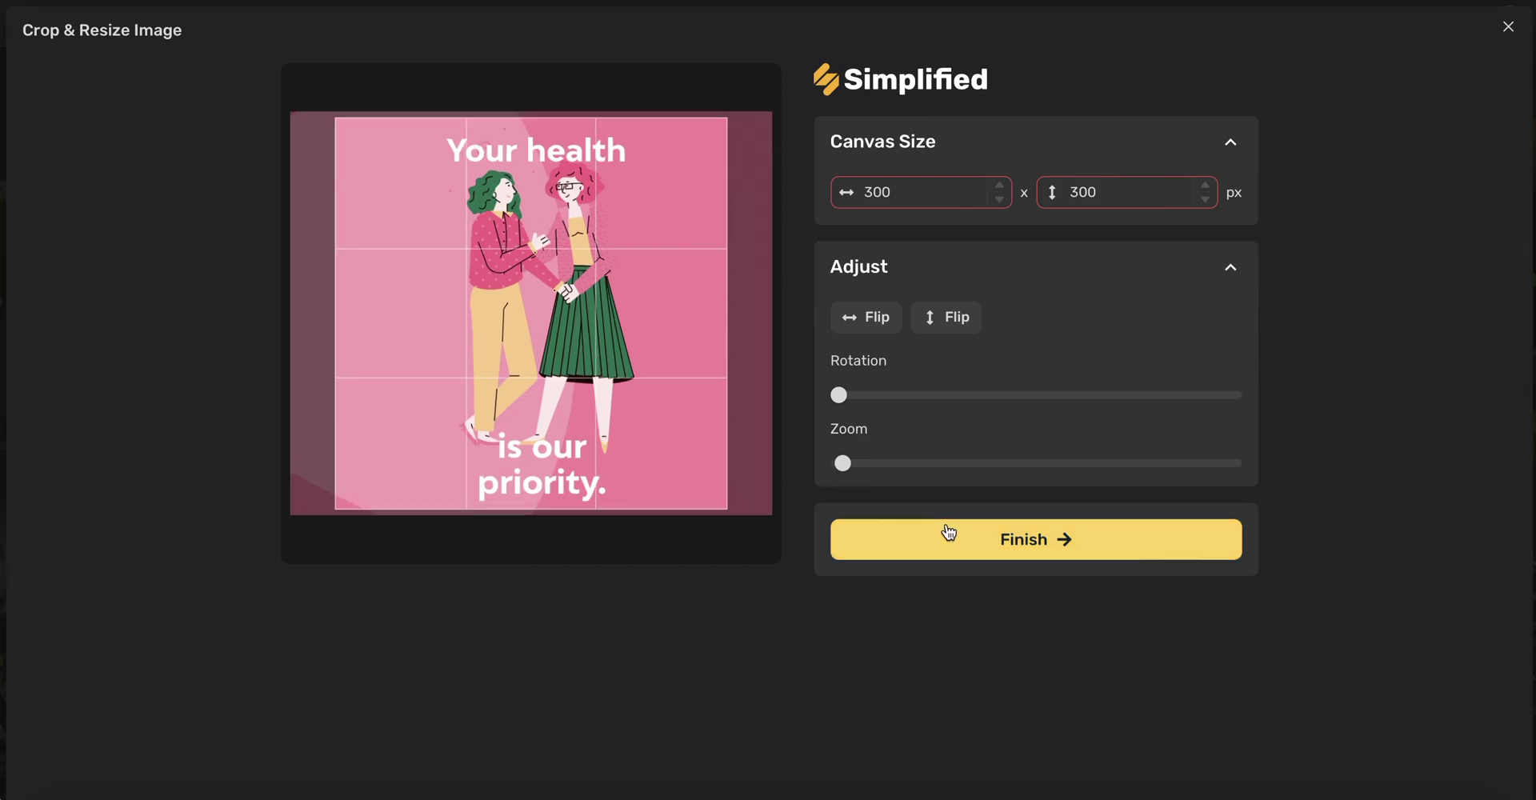
left_click(992, 548)
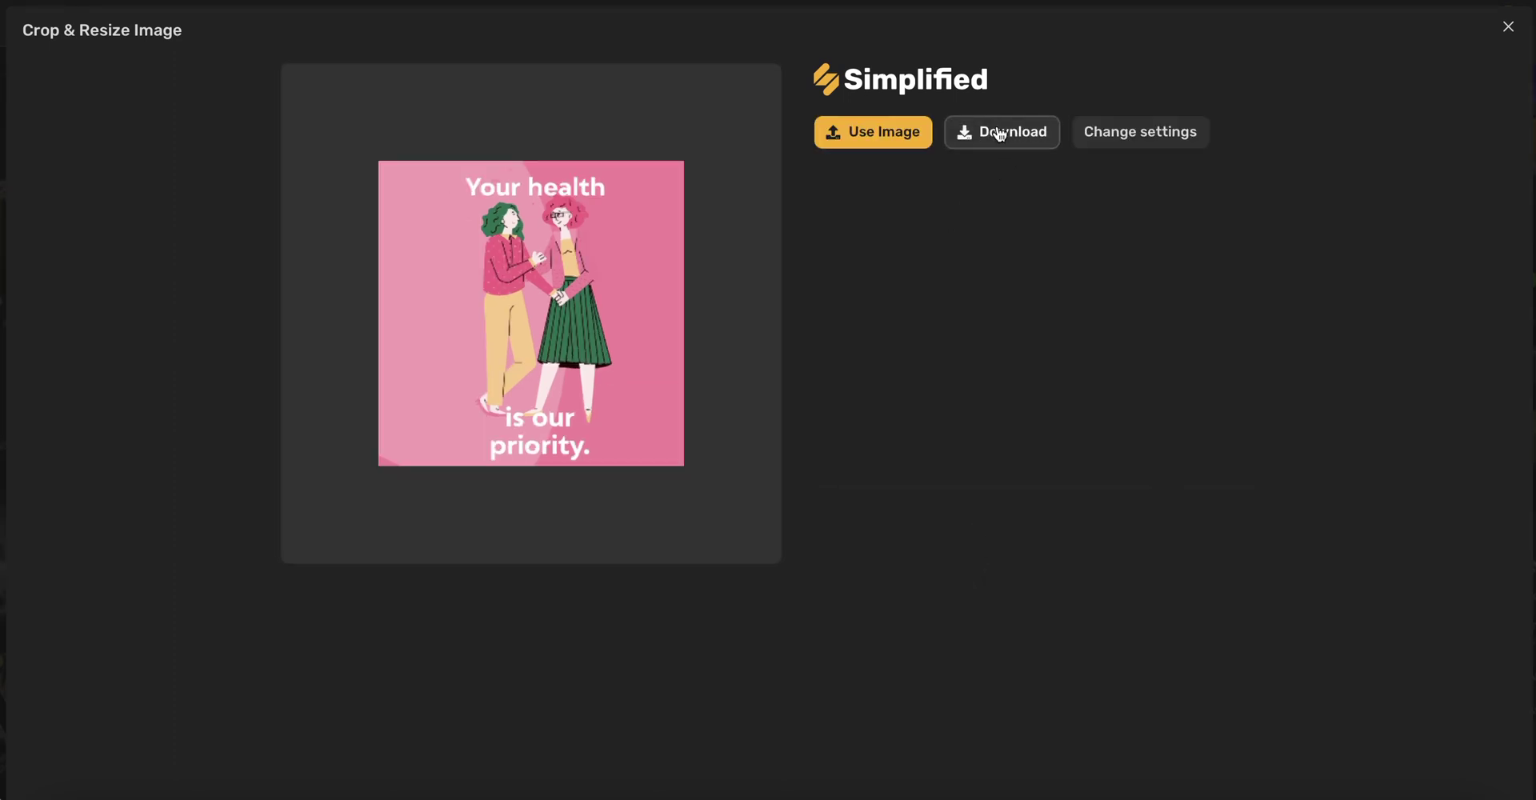
left_click(891, 136)
left_click(773, 579)
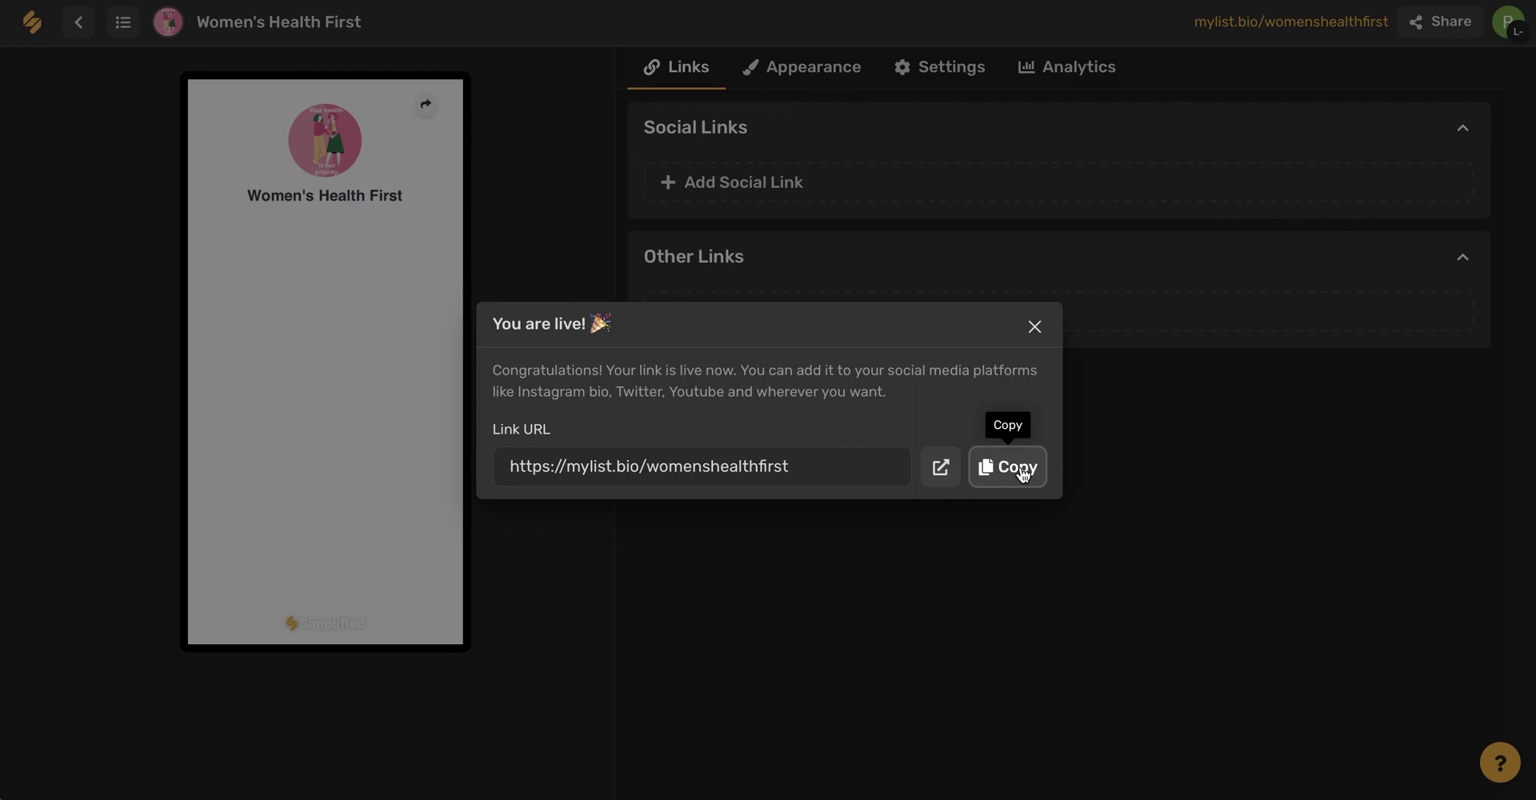
Add an Email social link pointing to the organisation's contact mailto address
left_click(1034, 328)
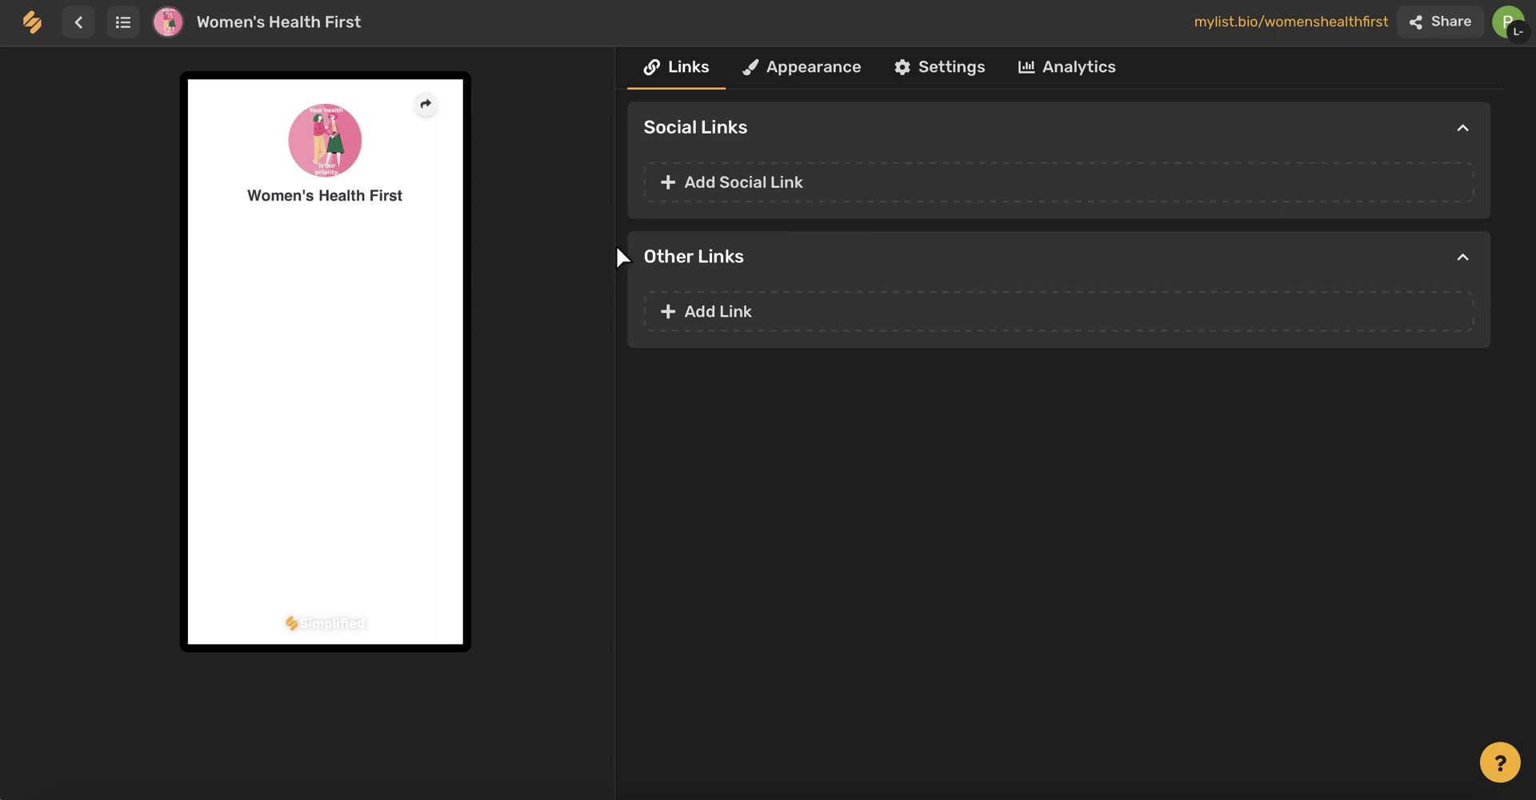
left_click(771, 187)
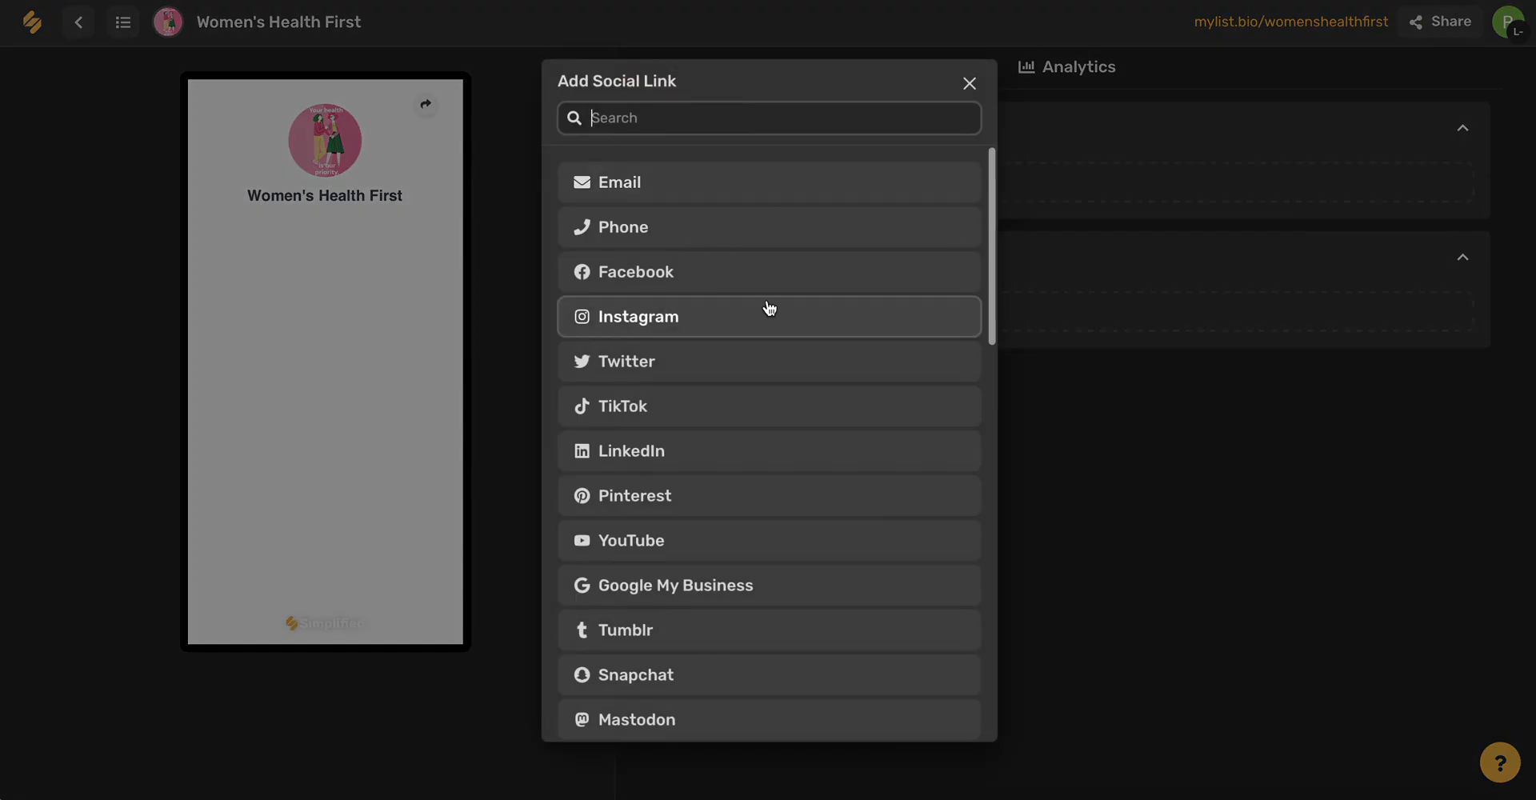
scroll(770, 308, "down", 15)
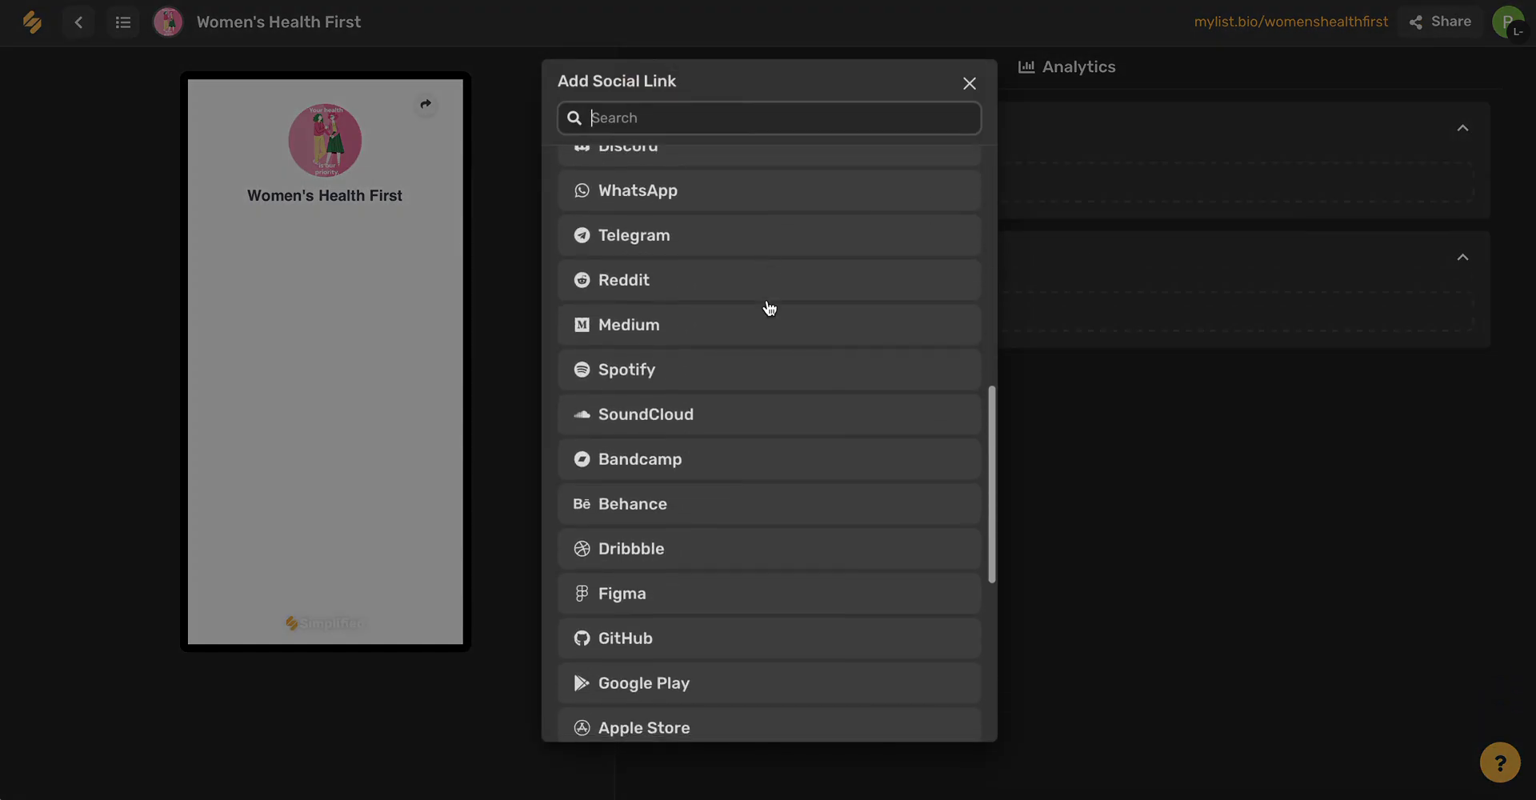
scroll(772, 308, "down", 3)
scroll(769, 308, "up", 20)
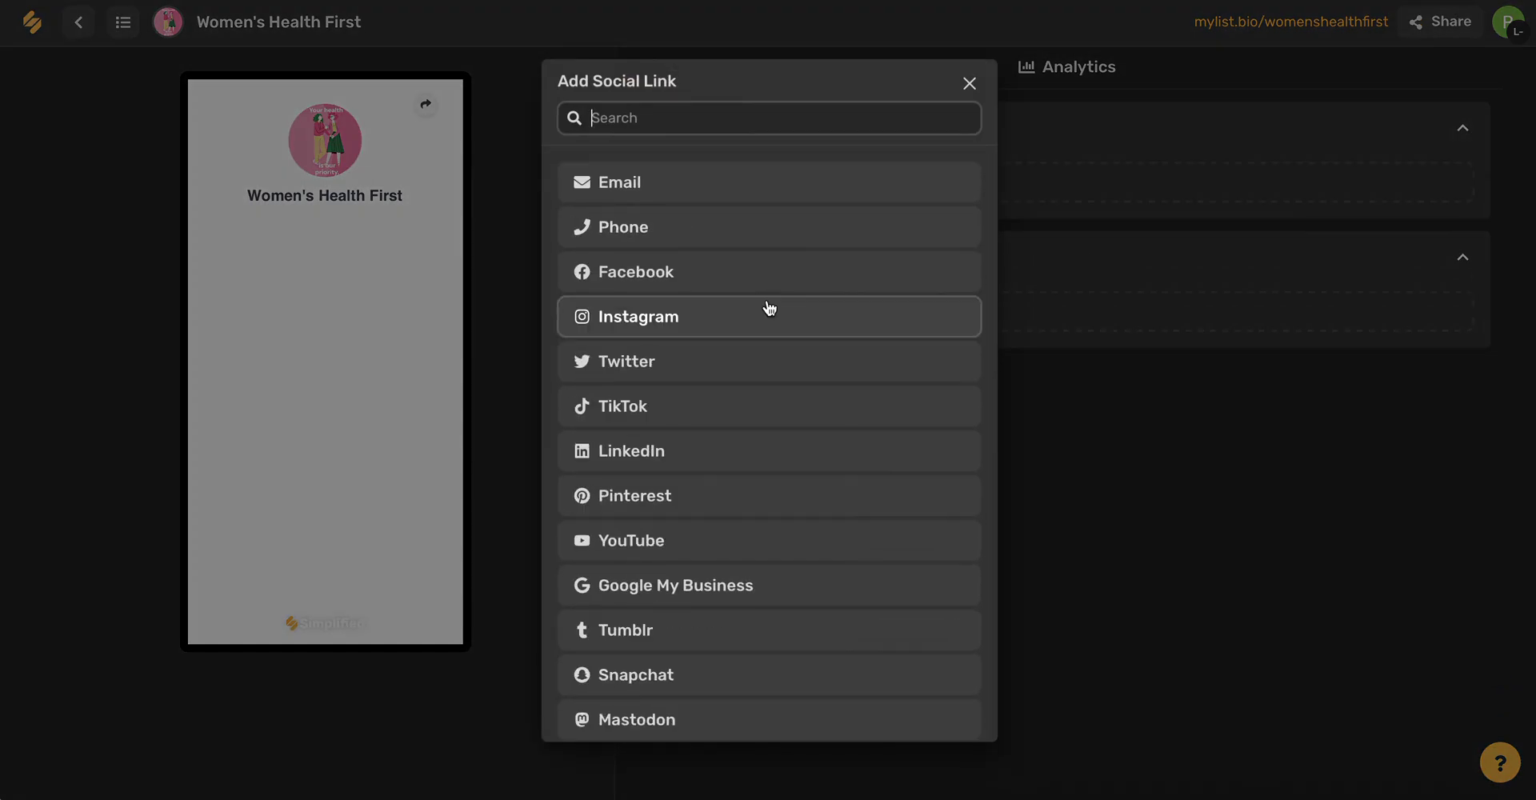
scroll(770, 308, "down", 5)
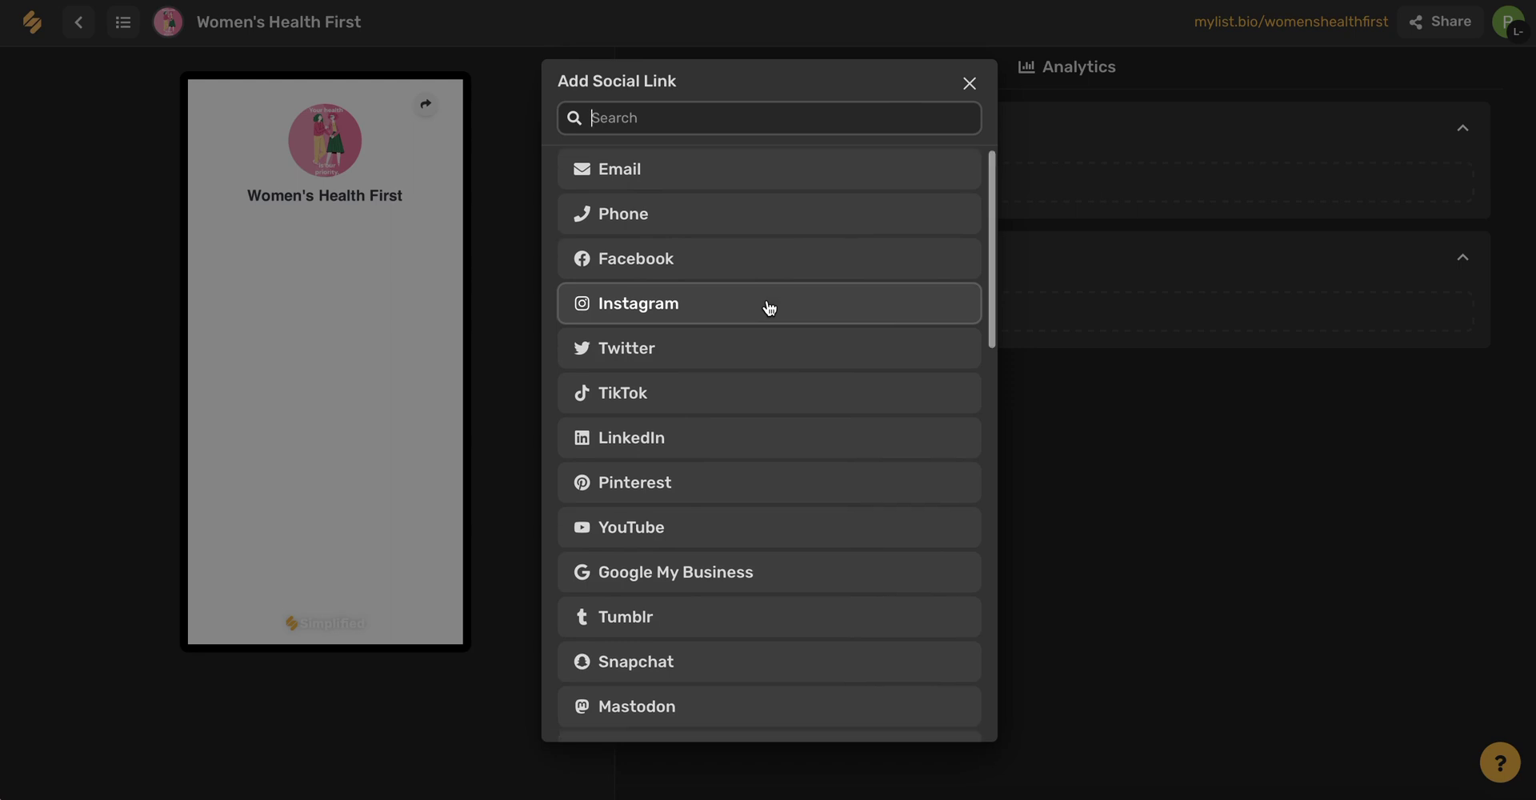
scroll(770, 308, "up", 5)
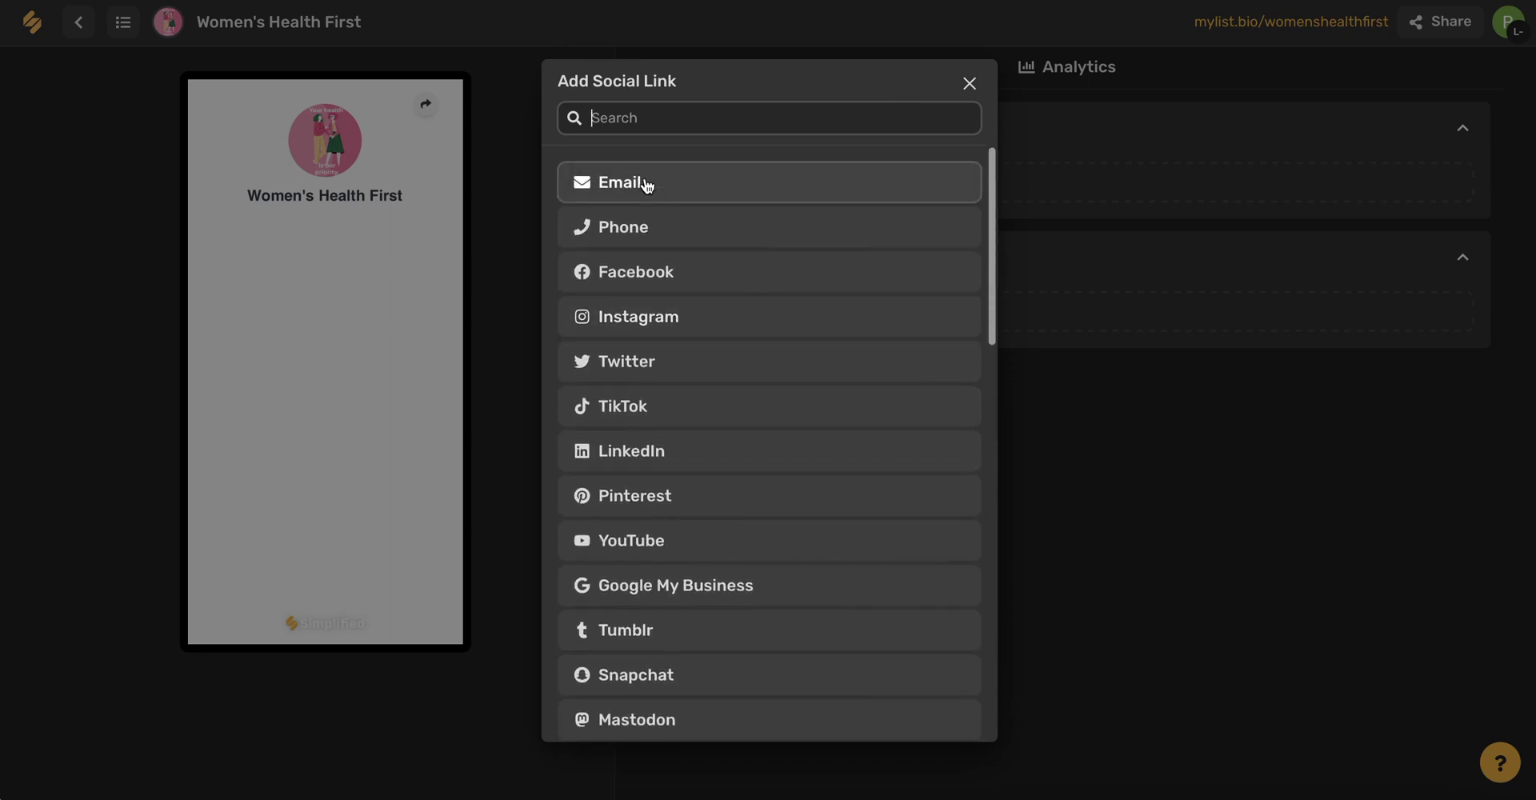
left_click(645, 182)
left_click(767, 240)
key("ctrl+v")
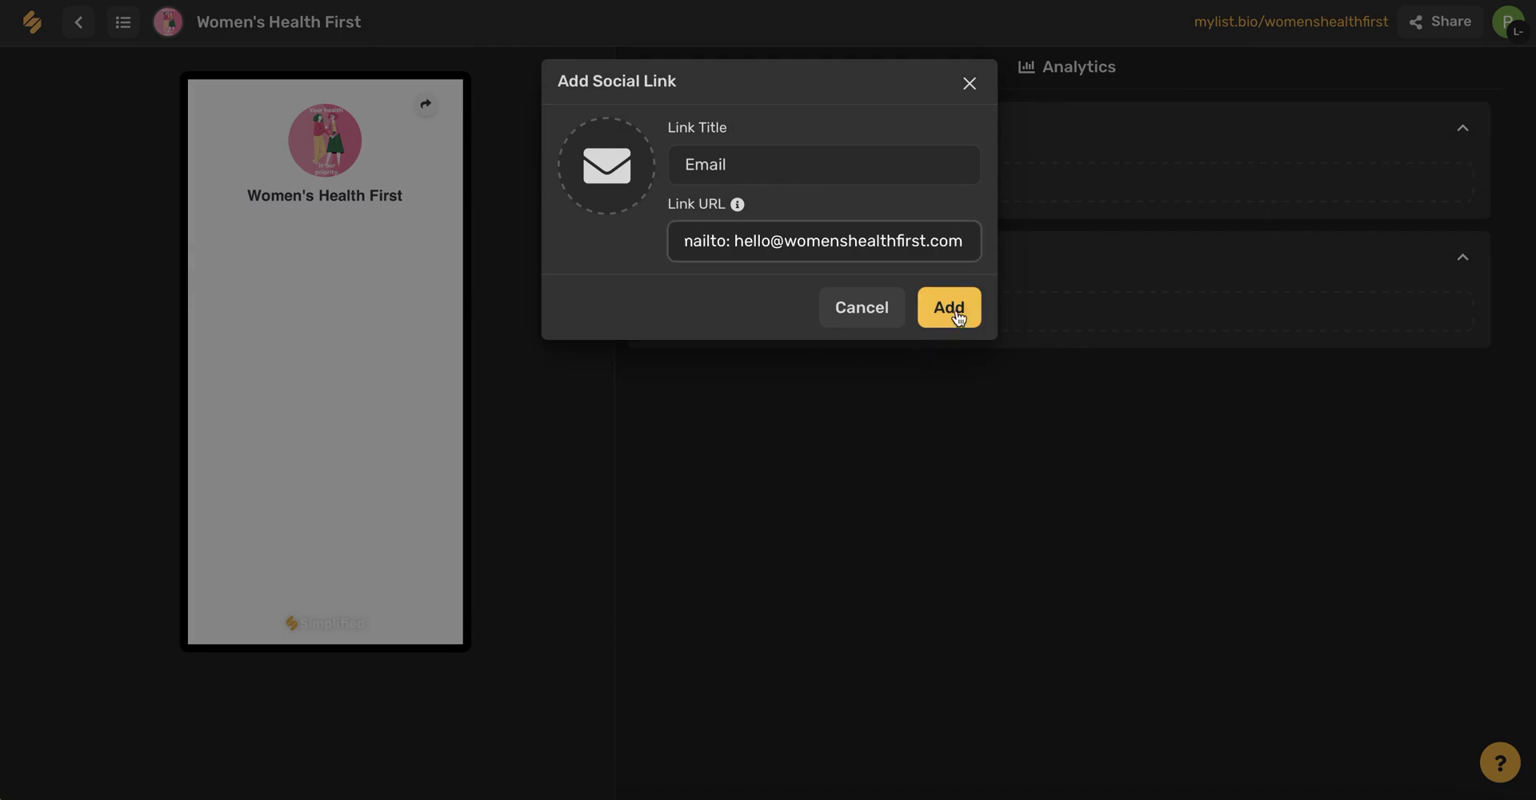
left_click(960, 312)
Add an Instagram social link to instagram.com/womenshealthfirst
left_click(967, 308)
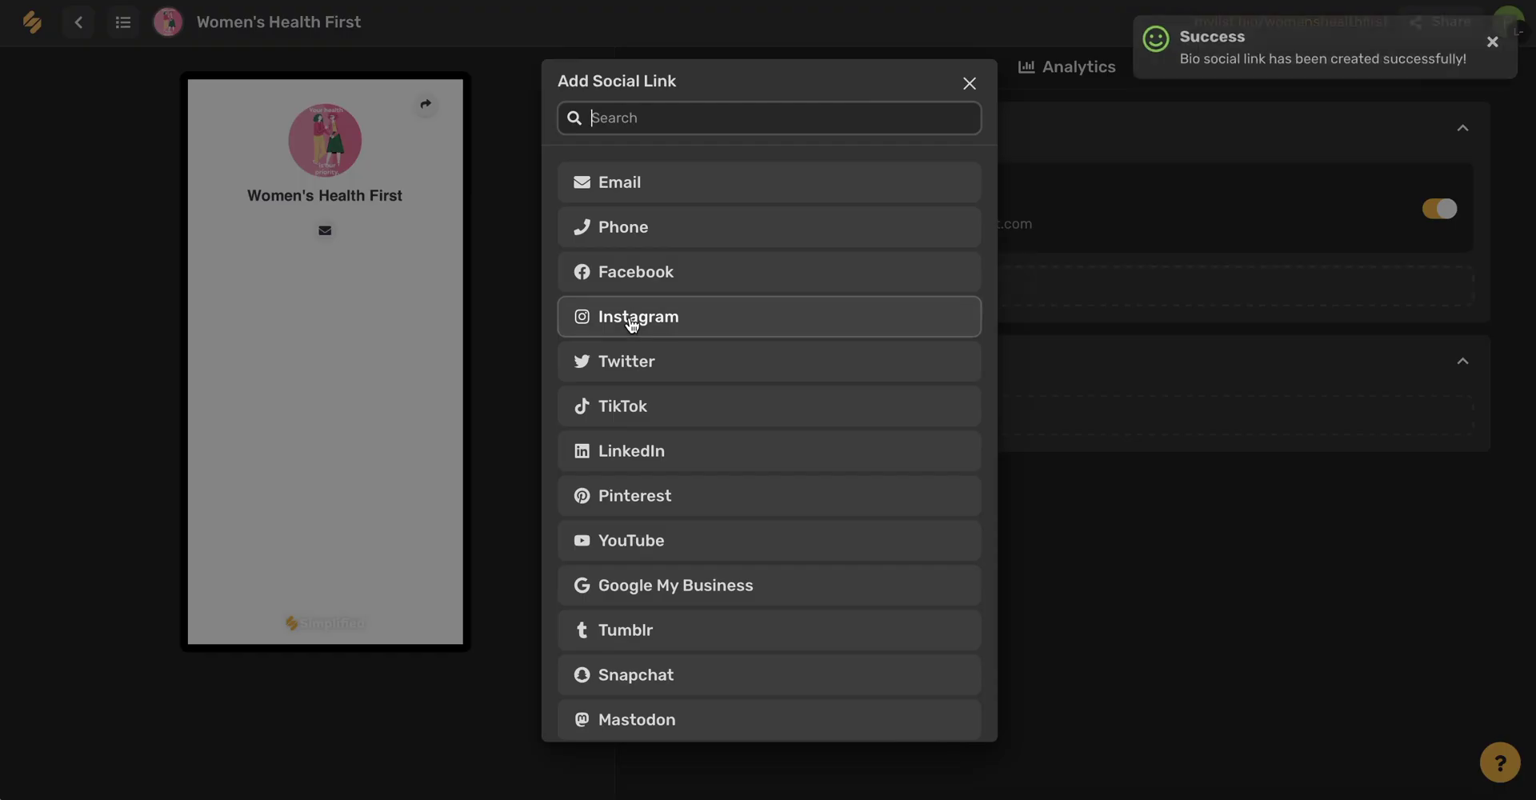
left_click(634, 324)
left_click(786, 252)
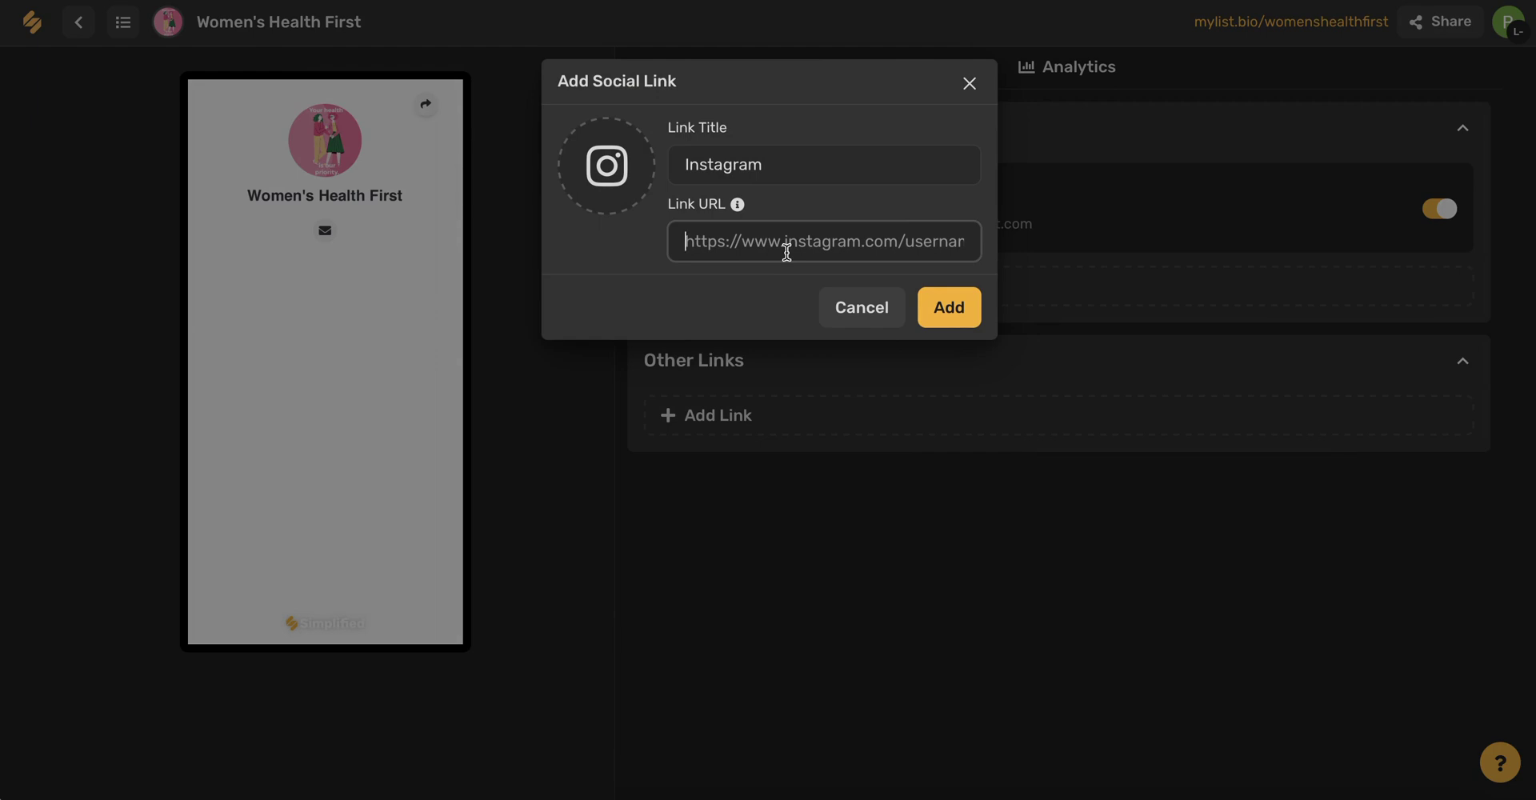
type("http://www.instagram.com/womenshealthfirst")
key("Return")
left_click(662, 268)
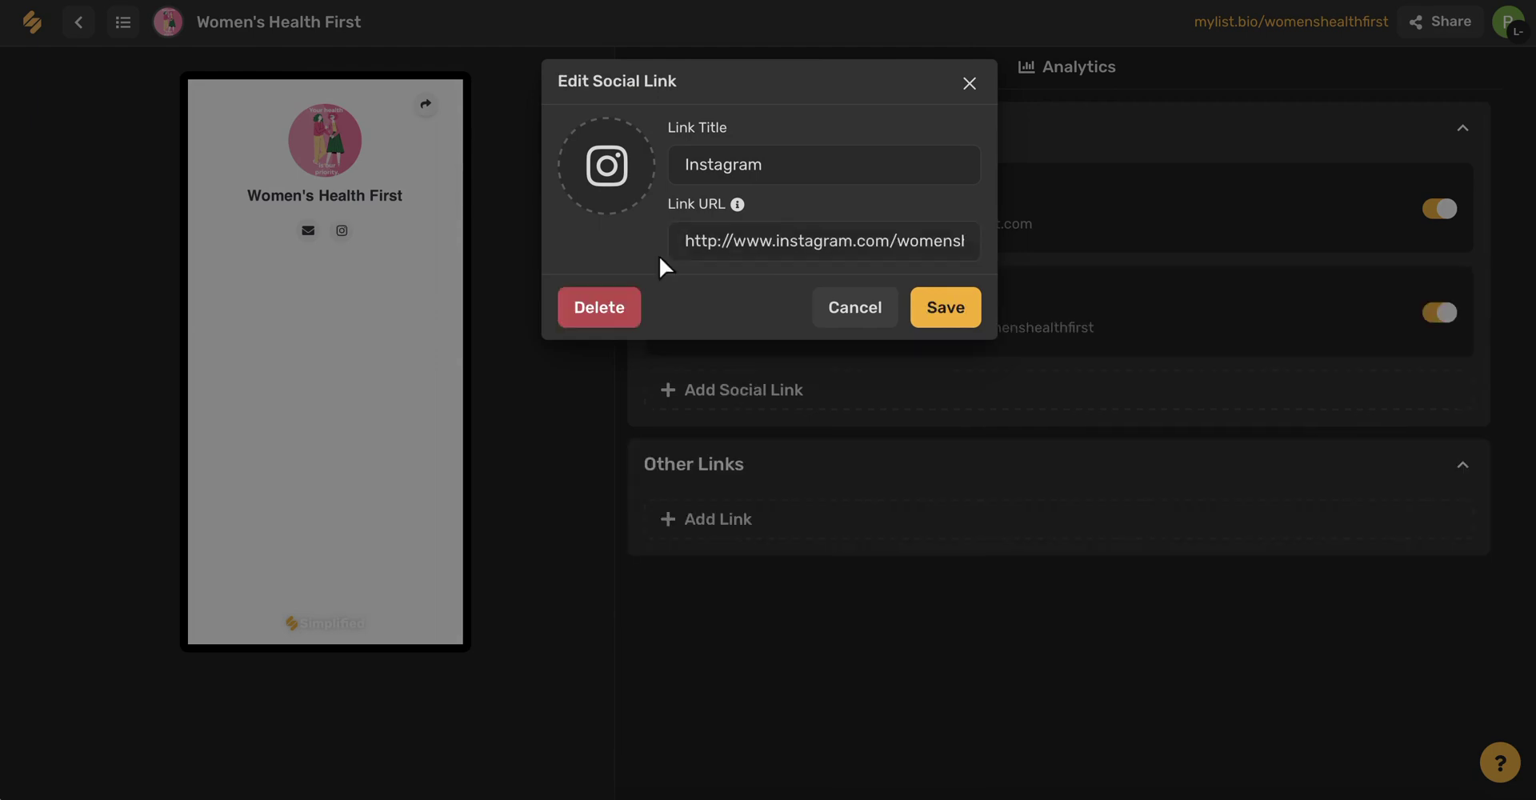
Replace the Instagram icon with the pink-flowers library image and save it
mouse_move(624, 157)
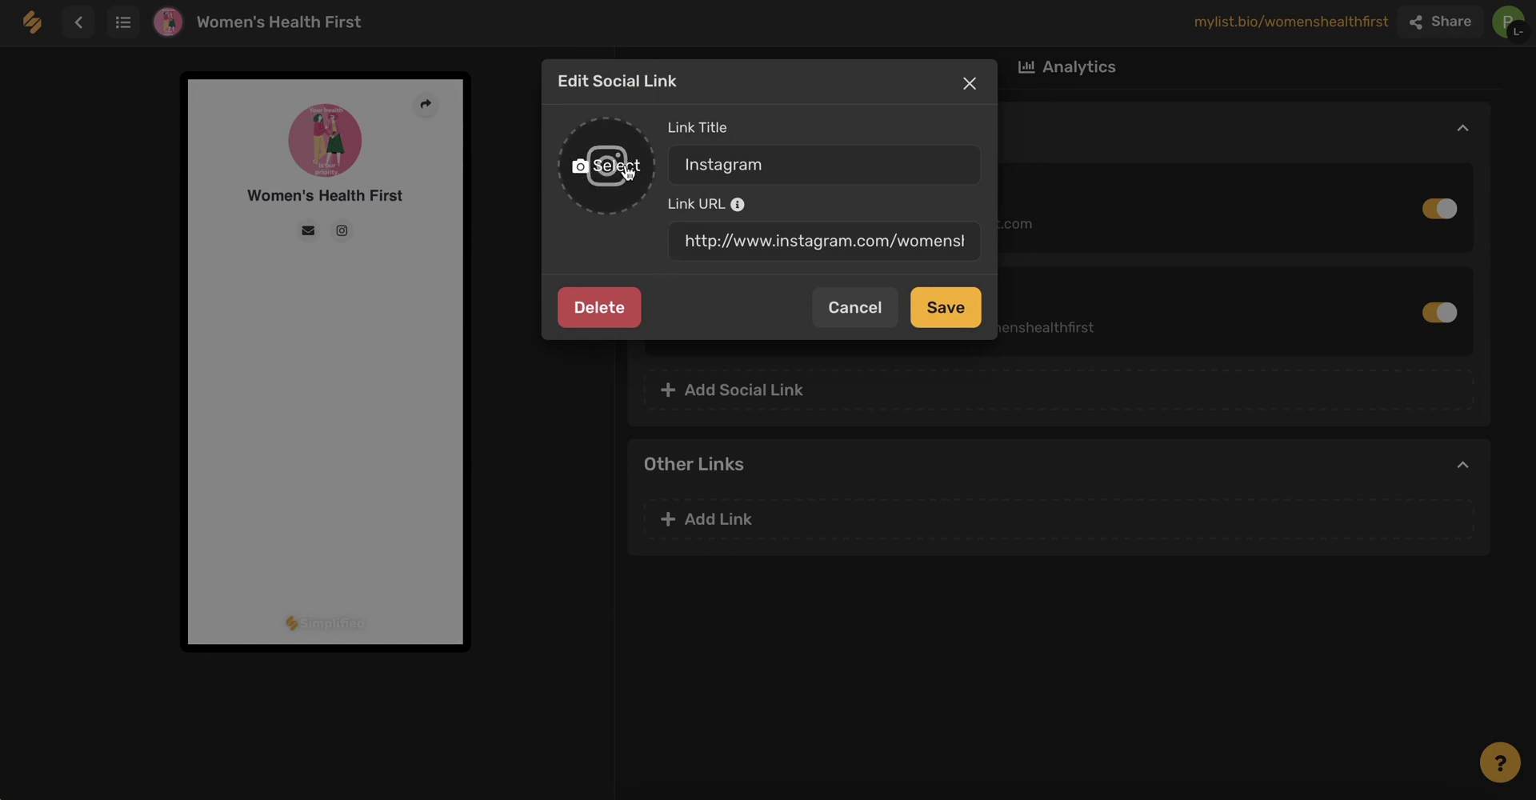
left_click(623, 178)
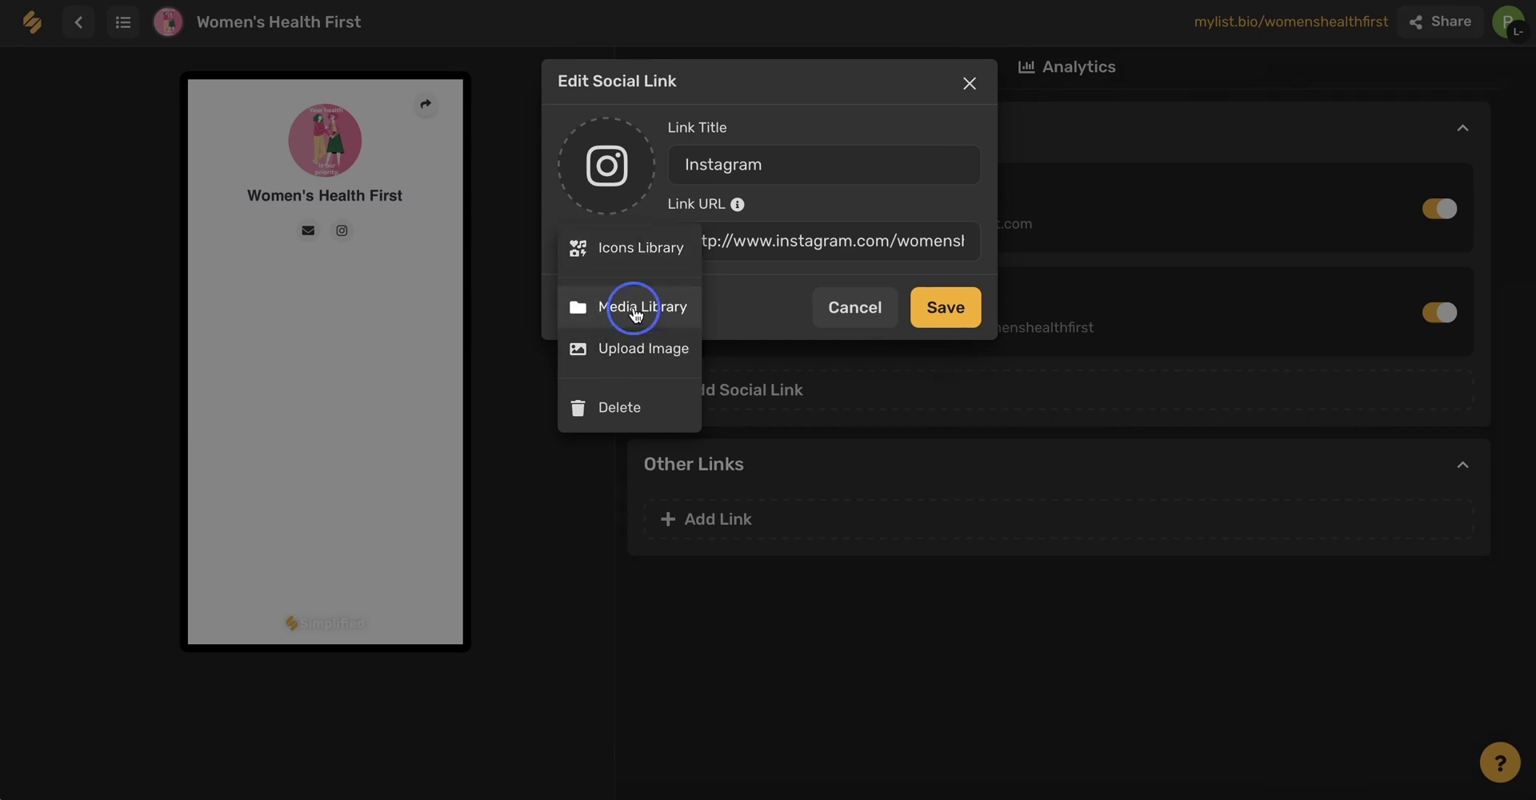
left_click(631, 306)
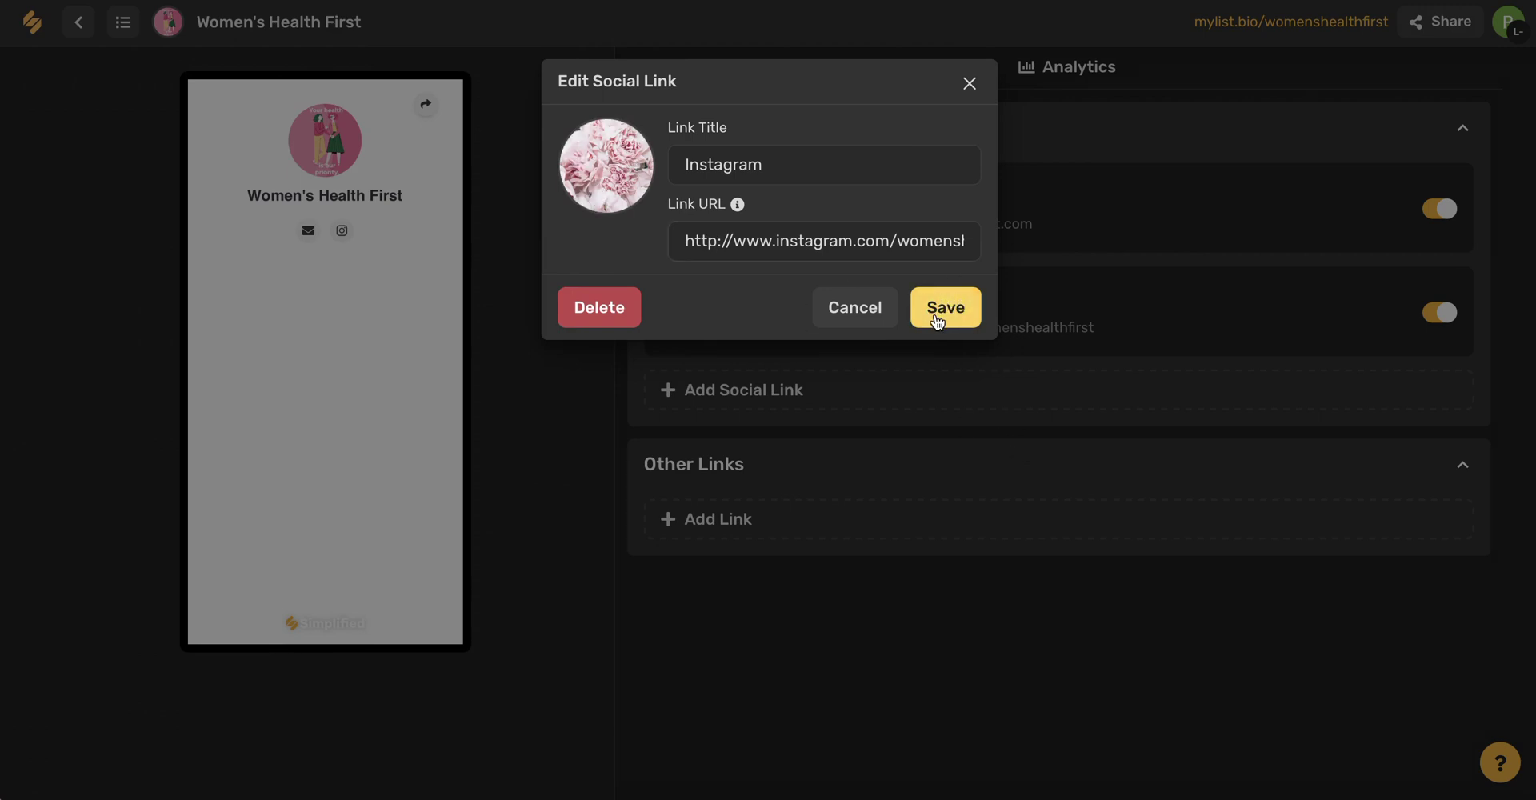
left_click(938, 319)
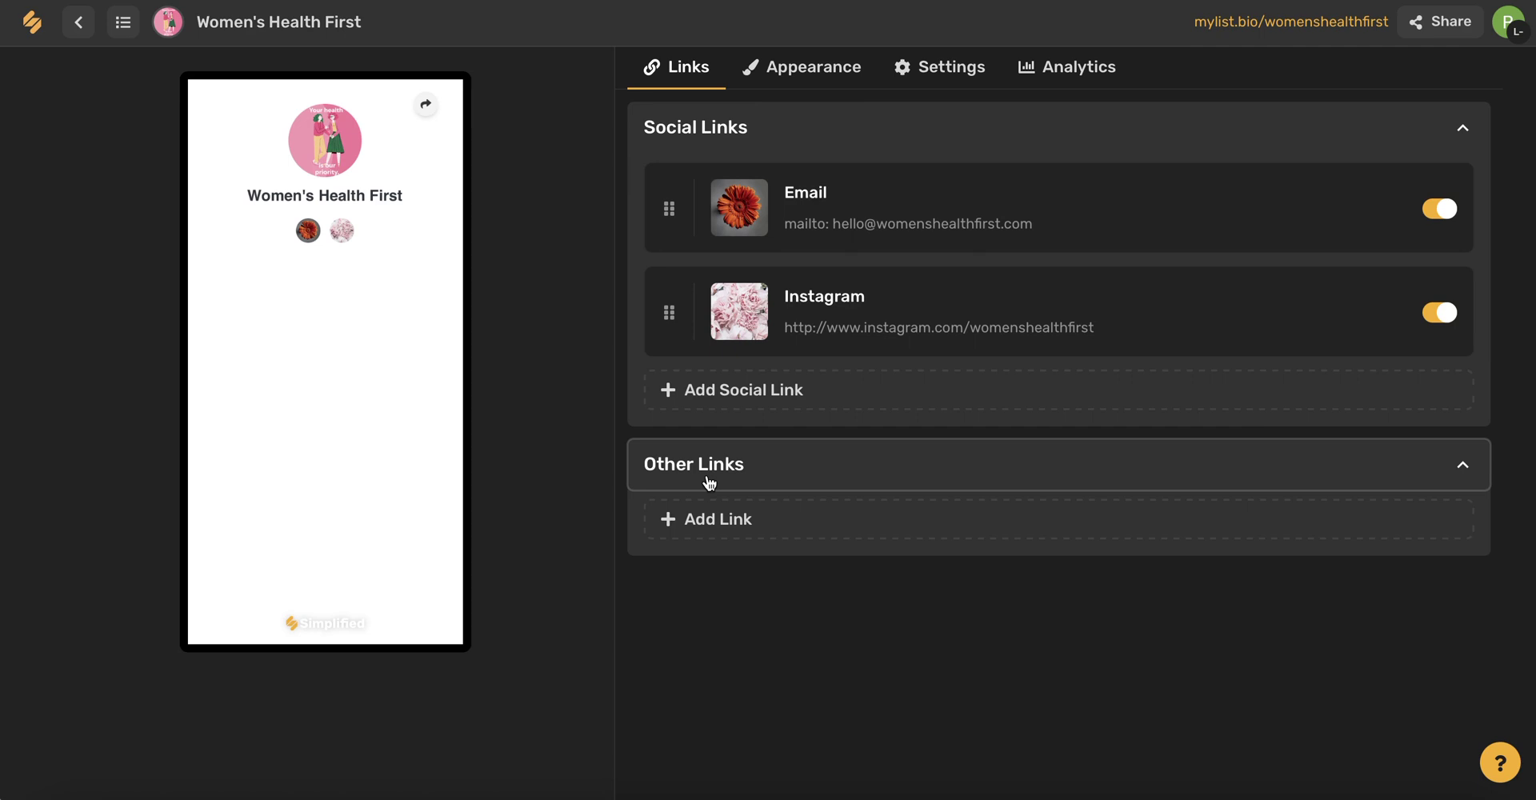
left_click(728, 532)
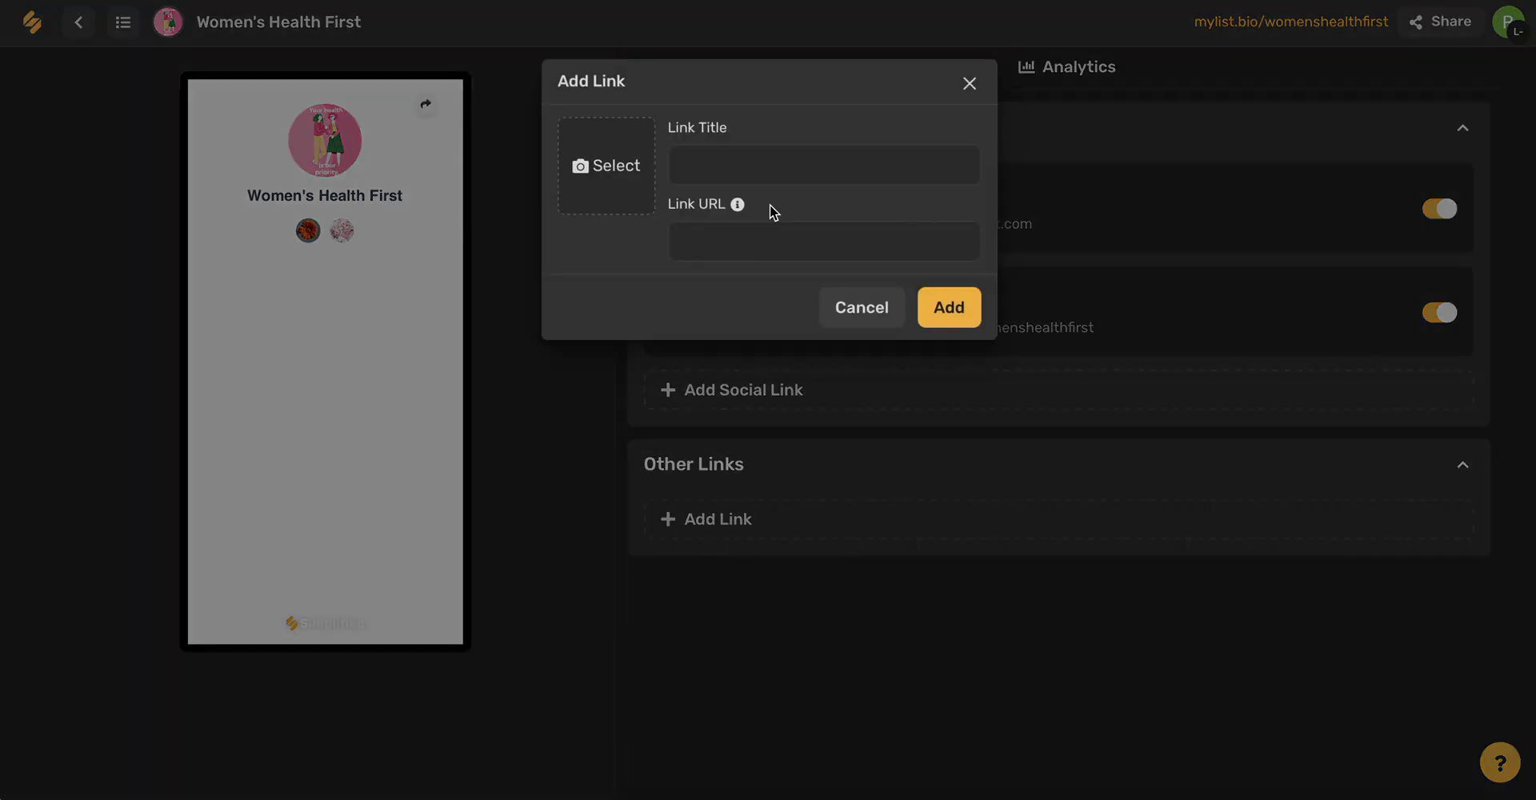
type("Free Health Assessment Quiz")
left_click(757, 237)
type("http://womenshealthfirst.com/assesment")
left_click(953, 307)
Attach a cropped red poppy photo from the media library to the quiz link
left_click(740, 544)
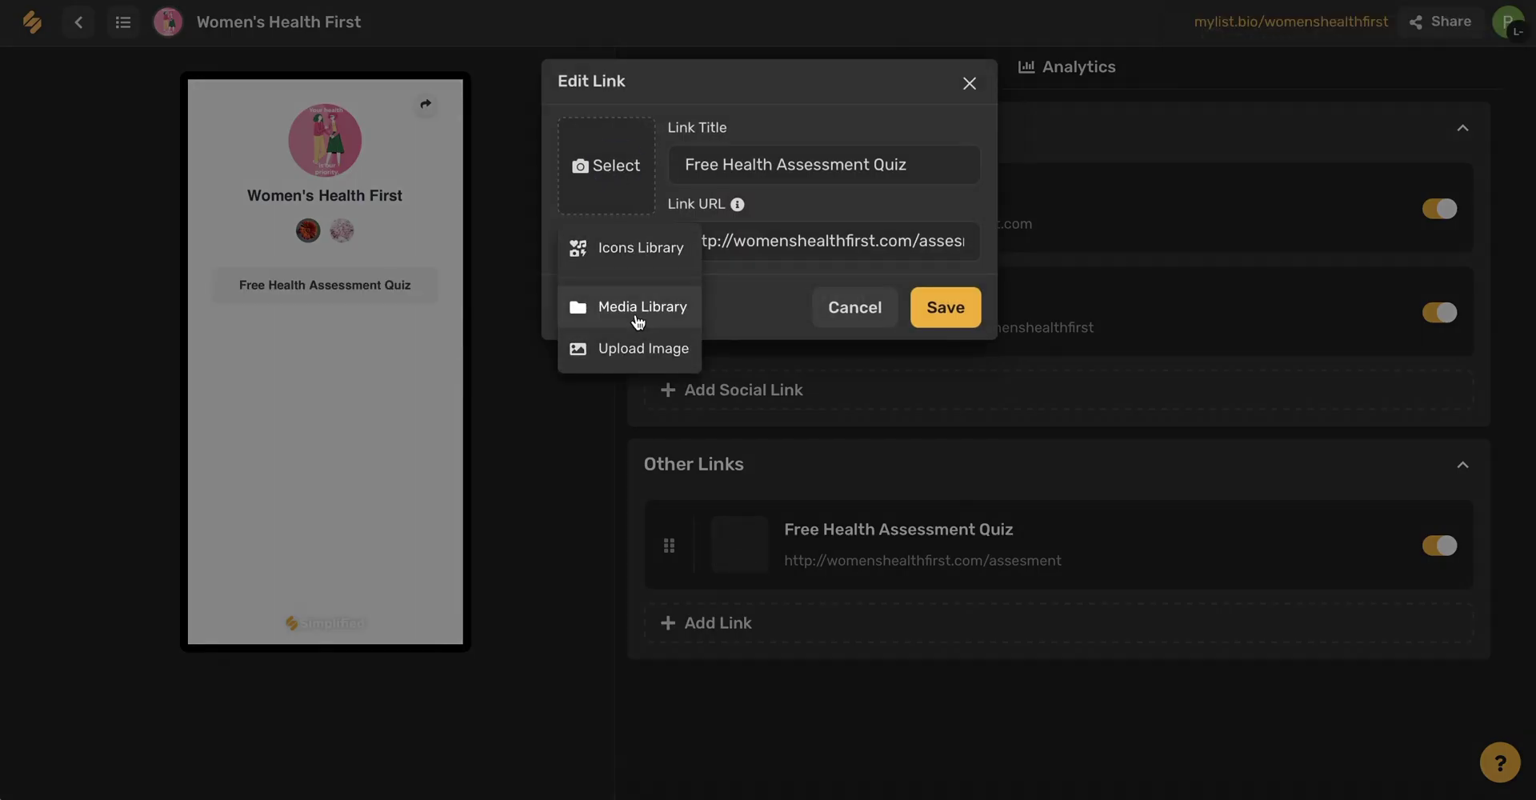
left_click(638, 312)
double_click(69, 93)
type("red")
left_click(110, 402)
left_click_drag(531, 384, 532, 326)
left_click(1036, 345)
left_click(948, 307)
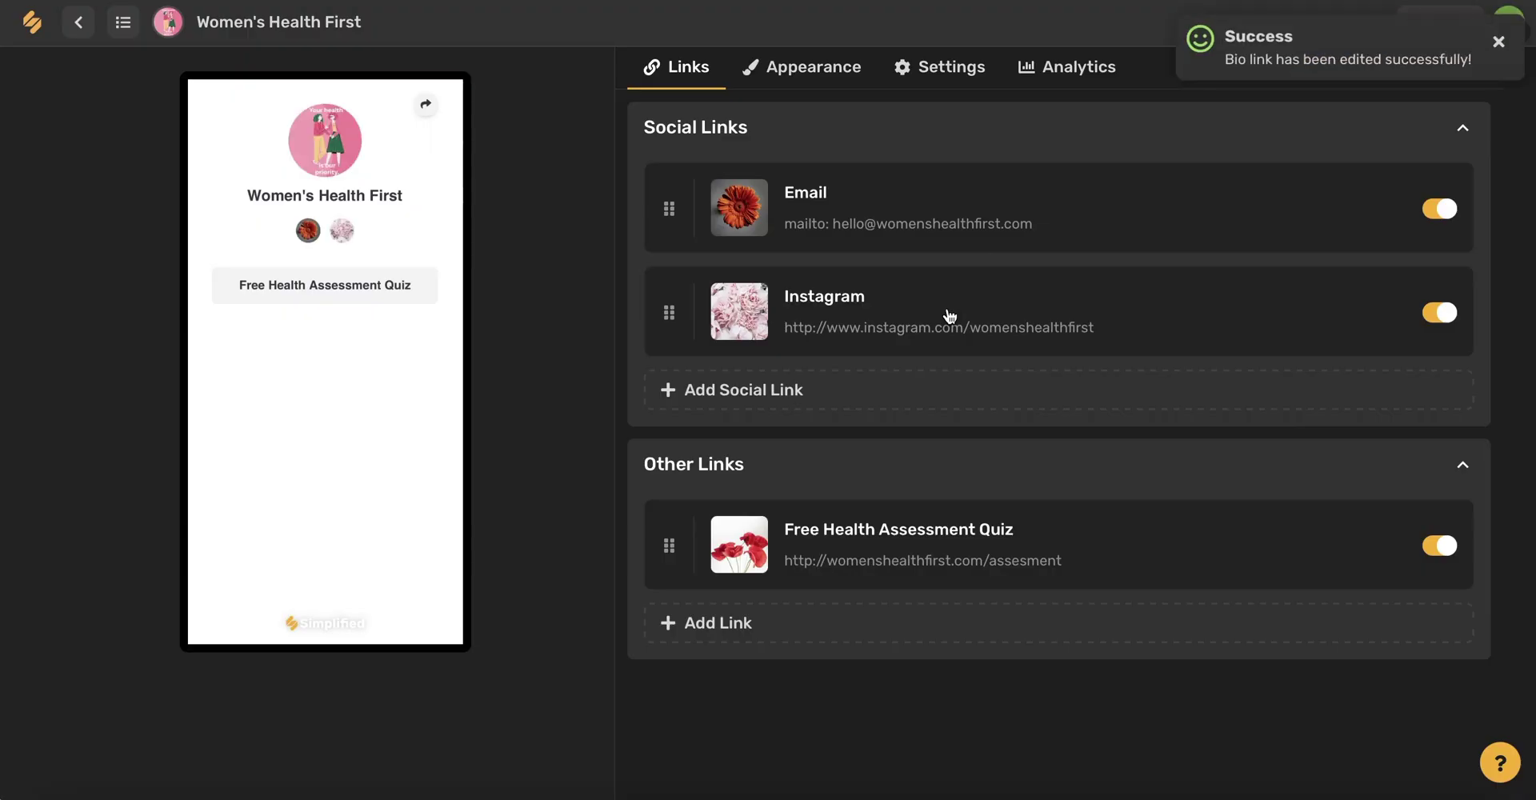
Start a 'Meditation Guide' link and begin entering its womenshealth web address
left_click(744, 625)
left_click(744, 164)
type("Meditation Guide")
left_click(800, 241)
type("http://womenshealthfirst.com/meditationguide")
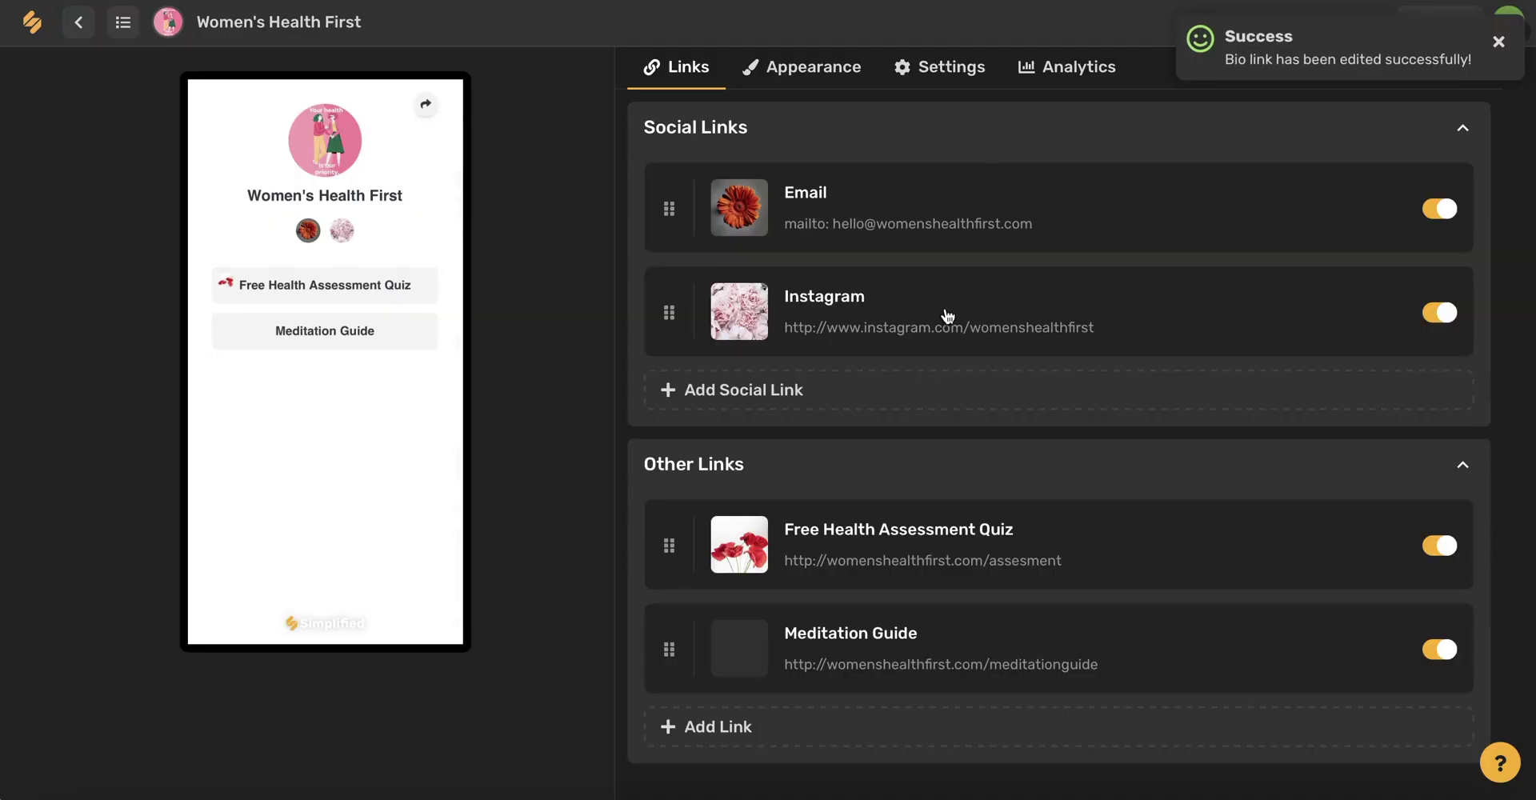
left_click(704, 726)
type("Women Run Business")
left_click(748, 241)
type("http://ceramicsbywomen.com")
left_click(606, 166)
left_click(634, 312)
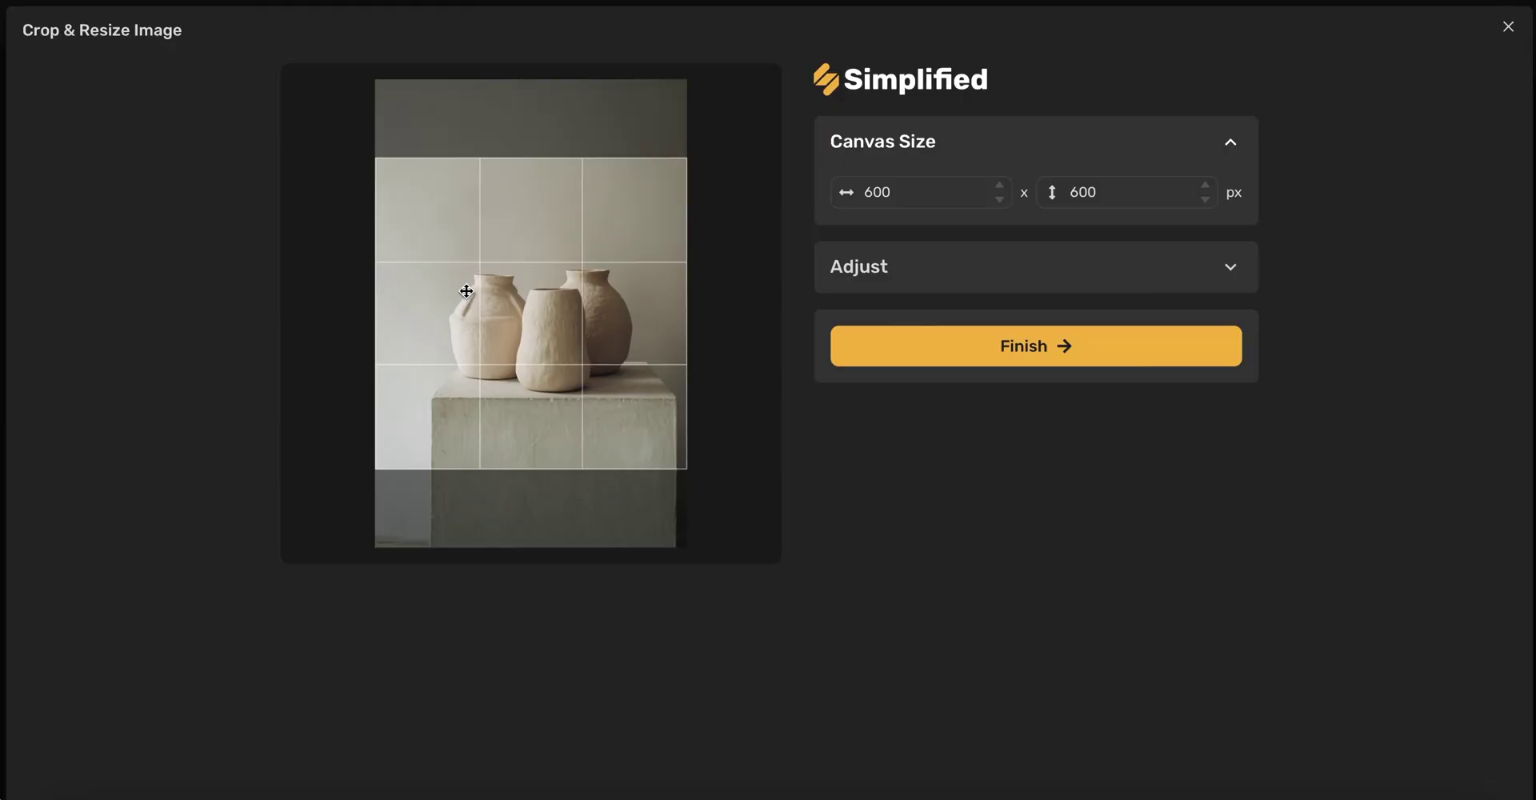
left_click(1032, 343)
left_click(949, 307)
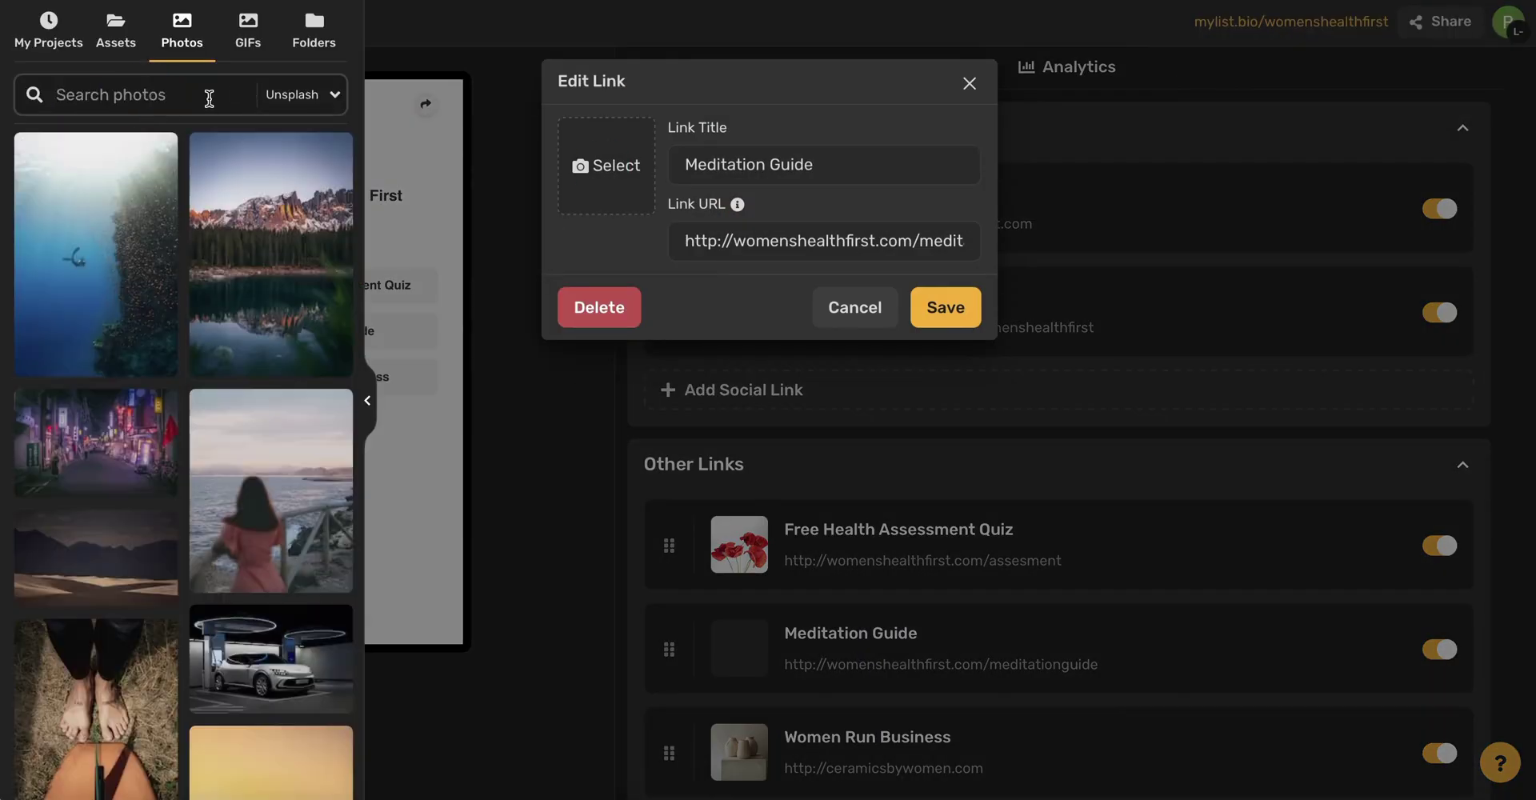
Give the Meditation Guide link a green plant photo found by searching 'green plant'
left_click(208, 95)
type("green plant")
left_click(94, 516)
left_click(944, 308)
Start a link titled 'Sign up for our half marathon here!'
scroll(1029, 498, "down", 2)
left_click(704, 754)
type("Sign up for o")
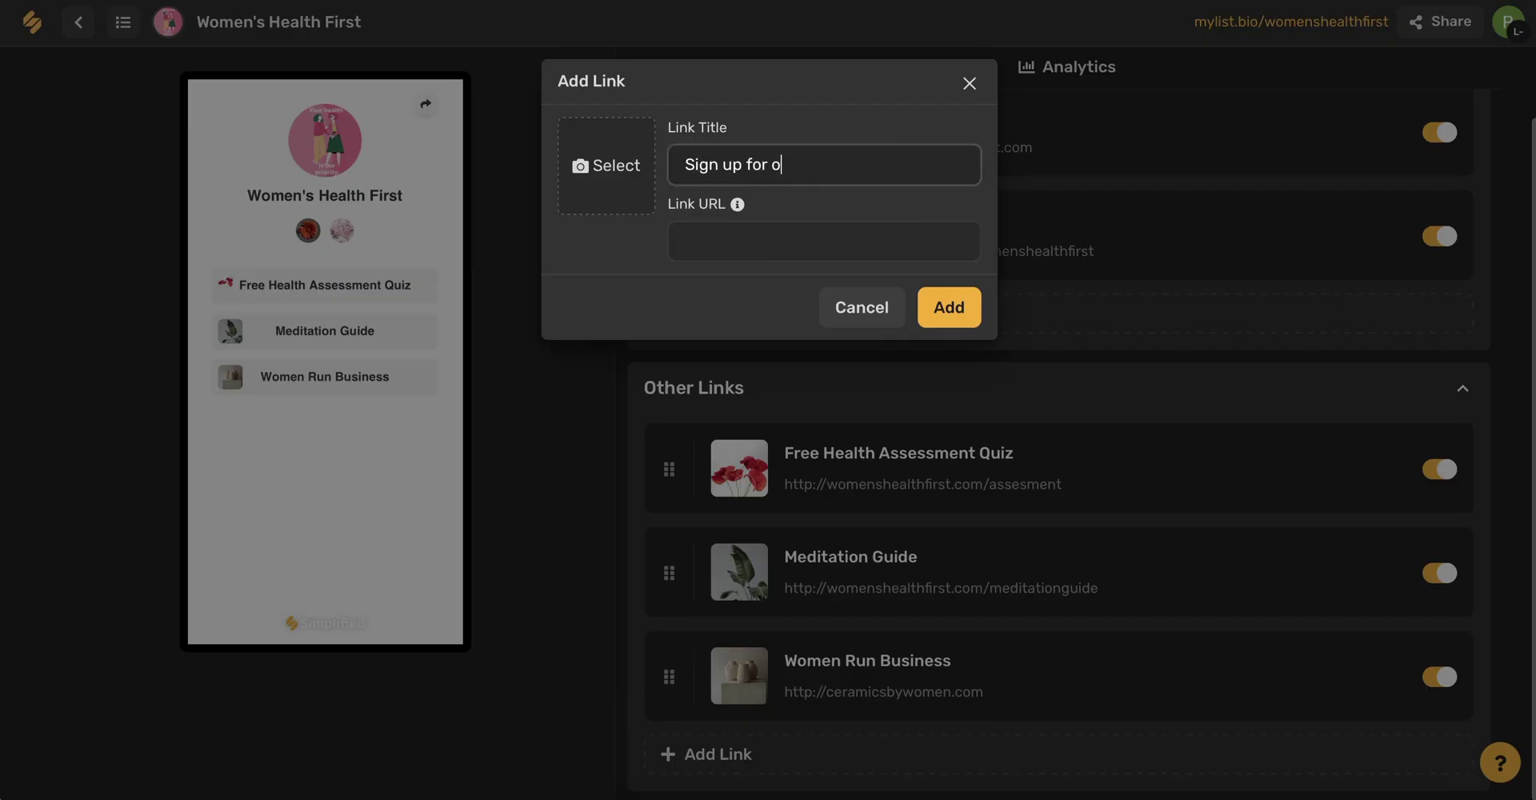
type("ur half marathon here!")
key("Tab")
type("http://www.womenshealth.com/marathonsignup")
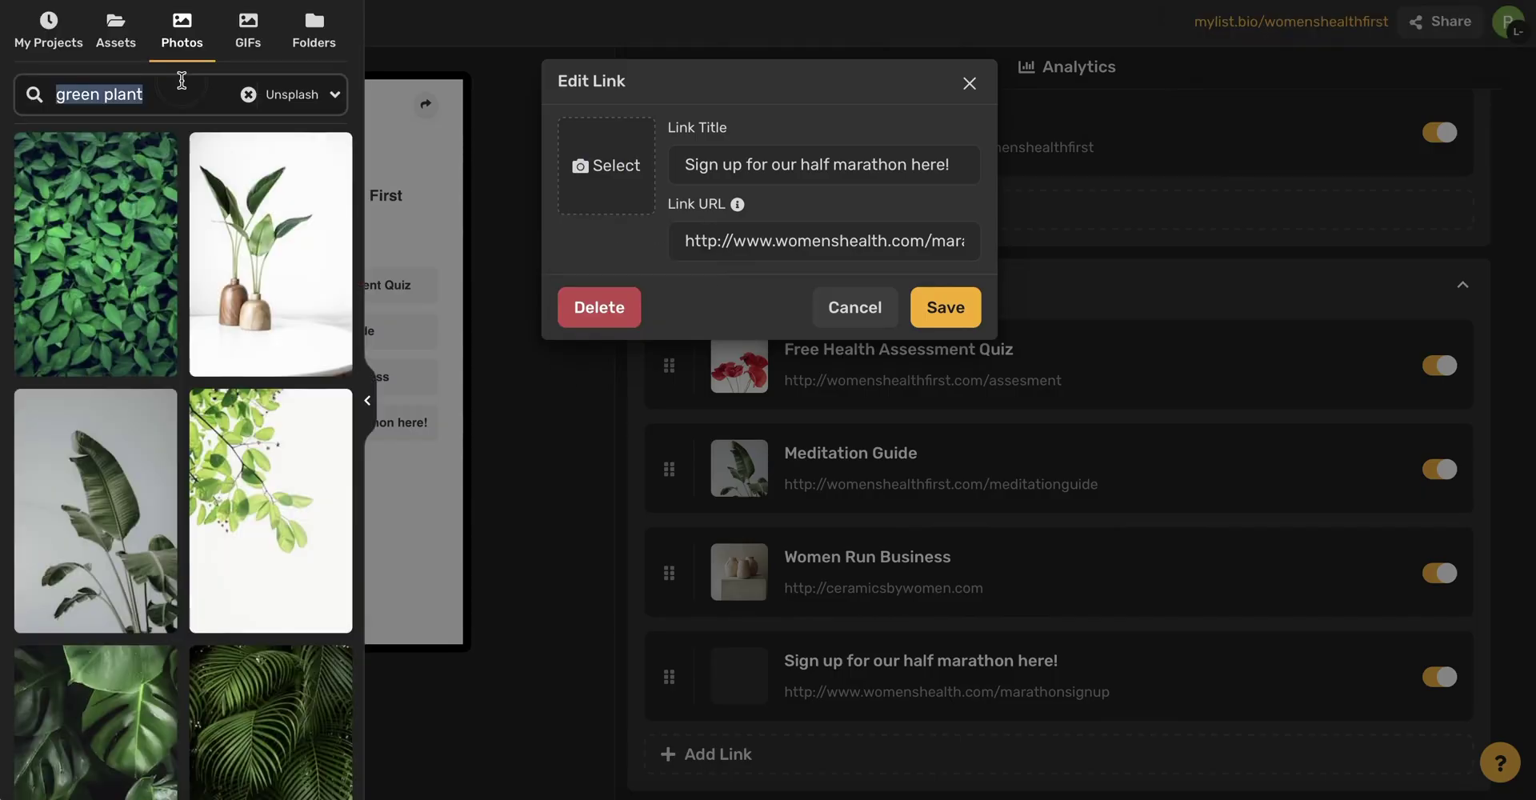
type("running")
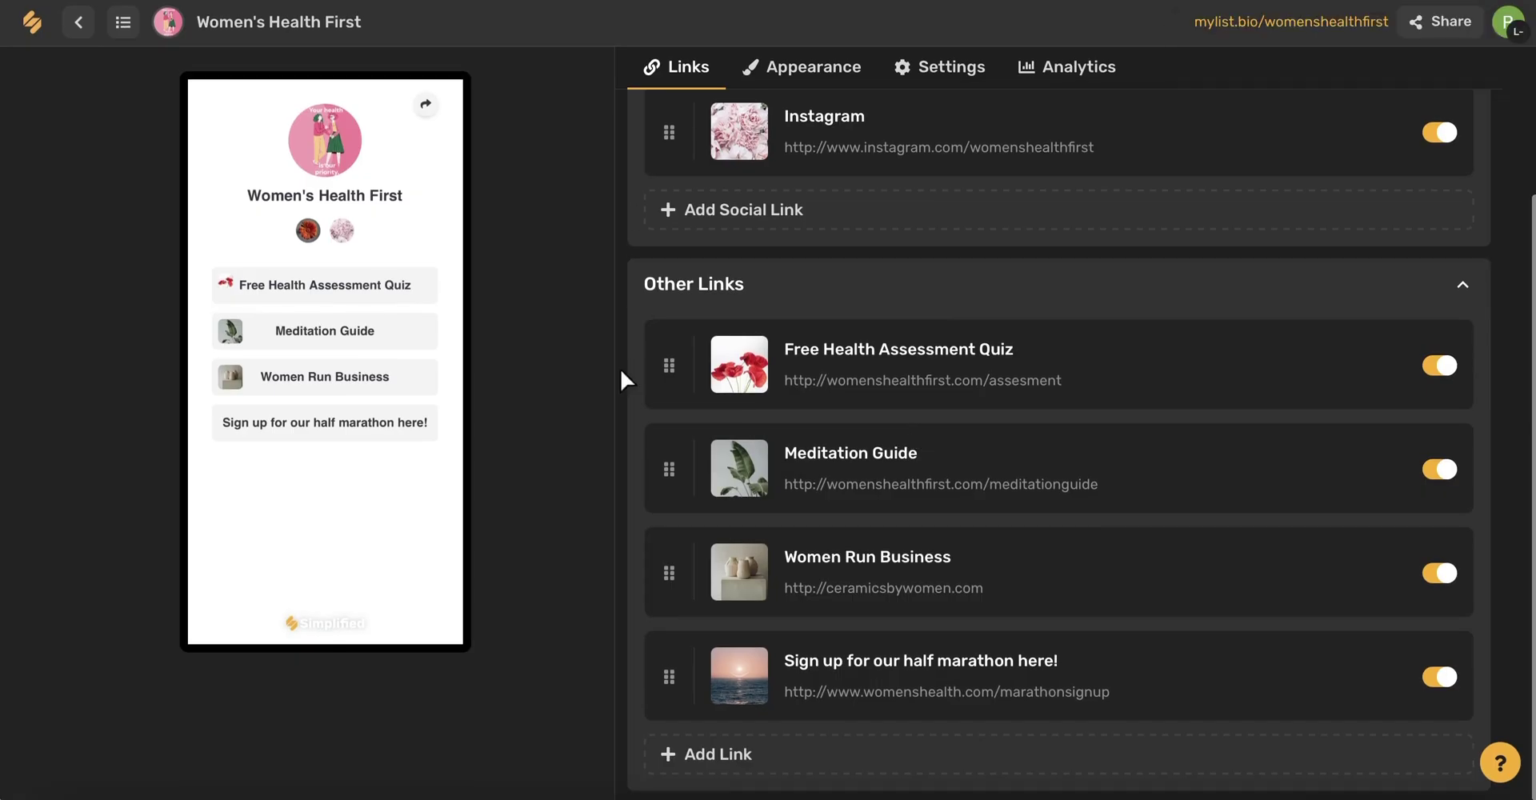
scroll(1255, 597, "up", 2)
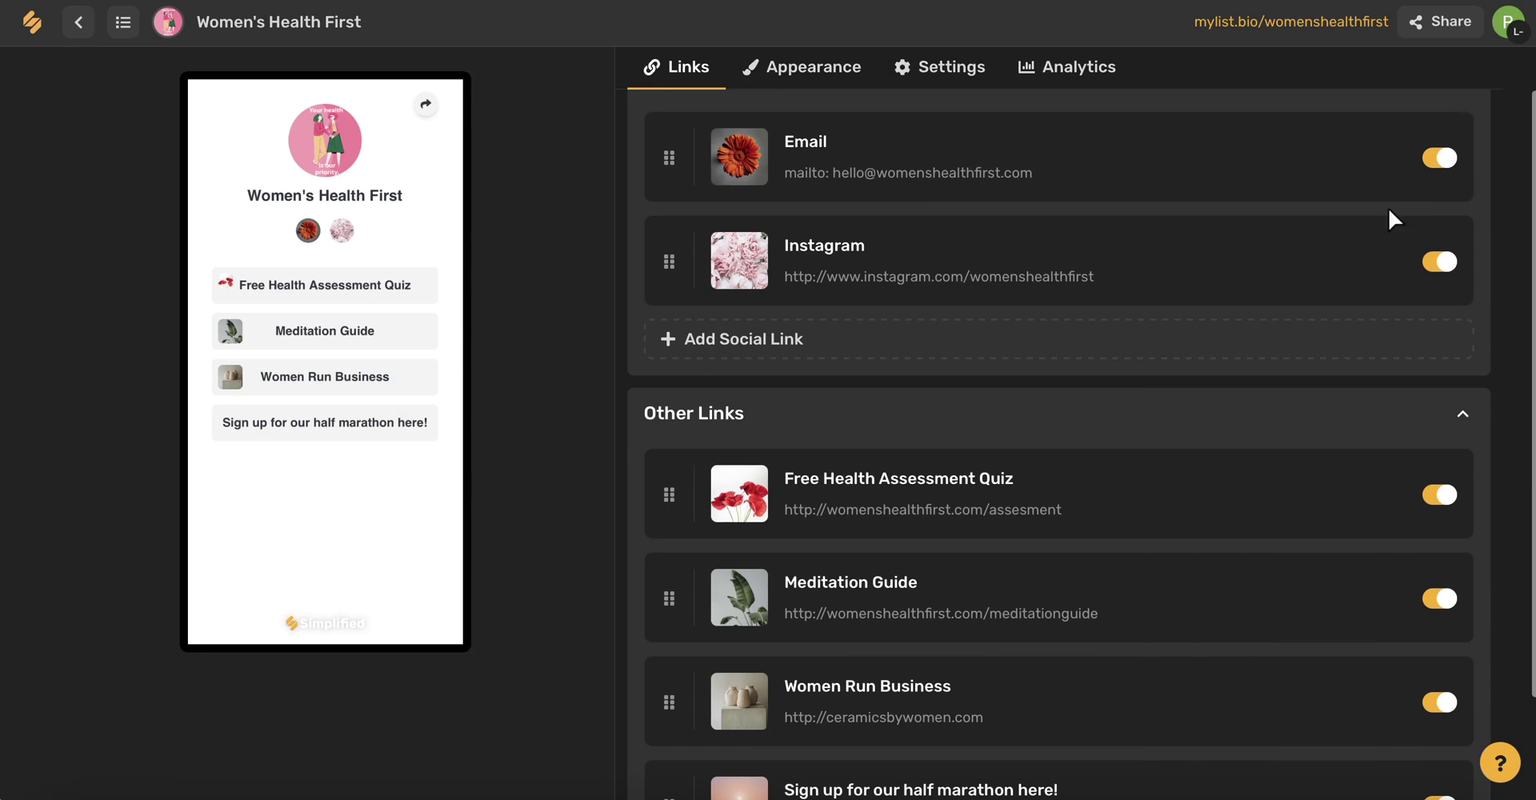
Toggle the Email social link off and back on, then bring up the Appearance themes
left_click(1436, 159)
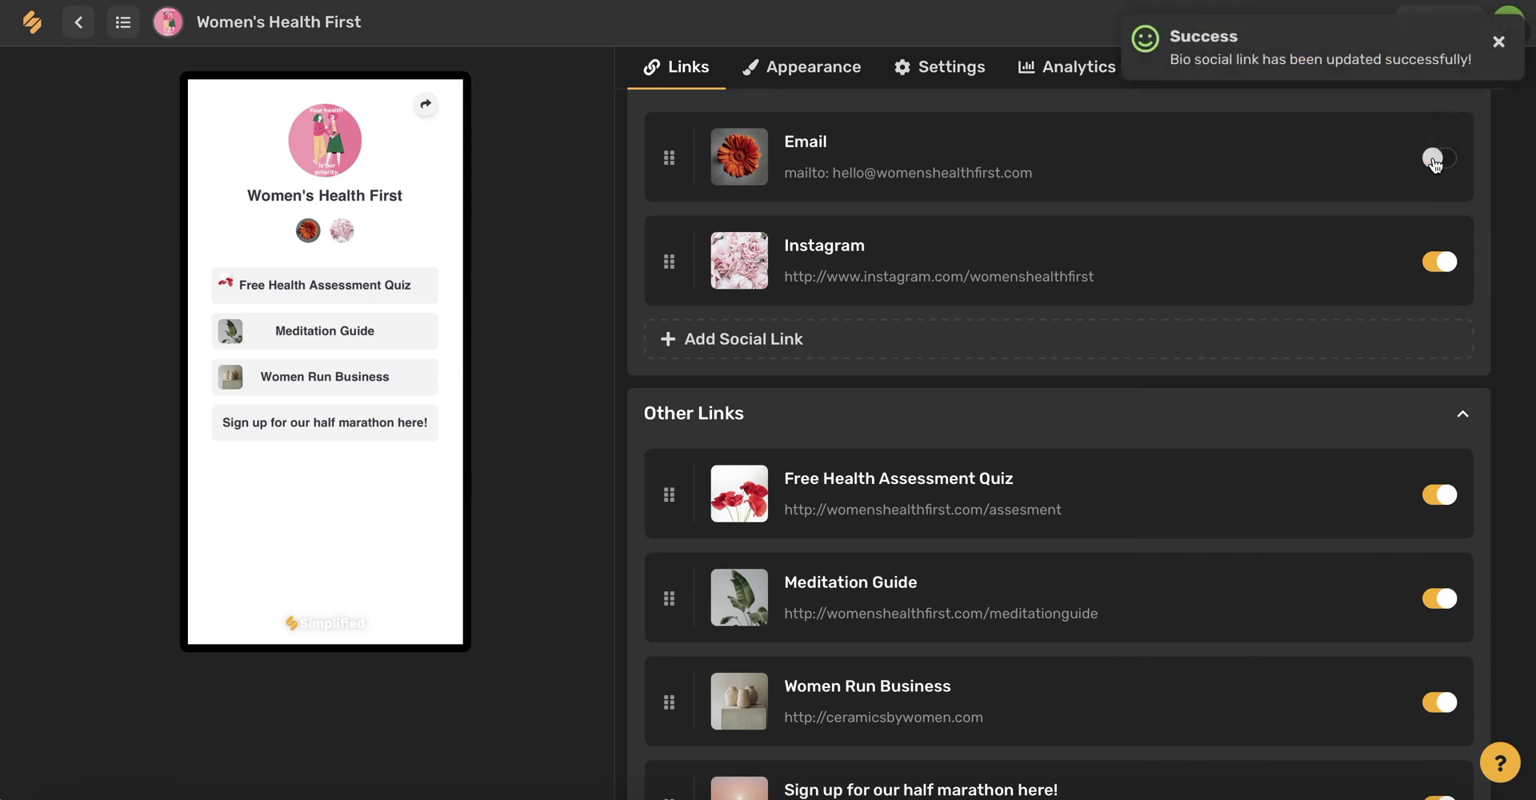
left_click(1436, 159)
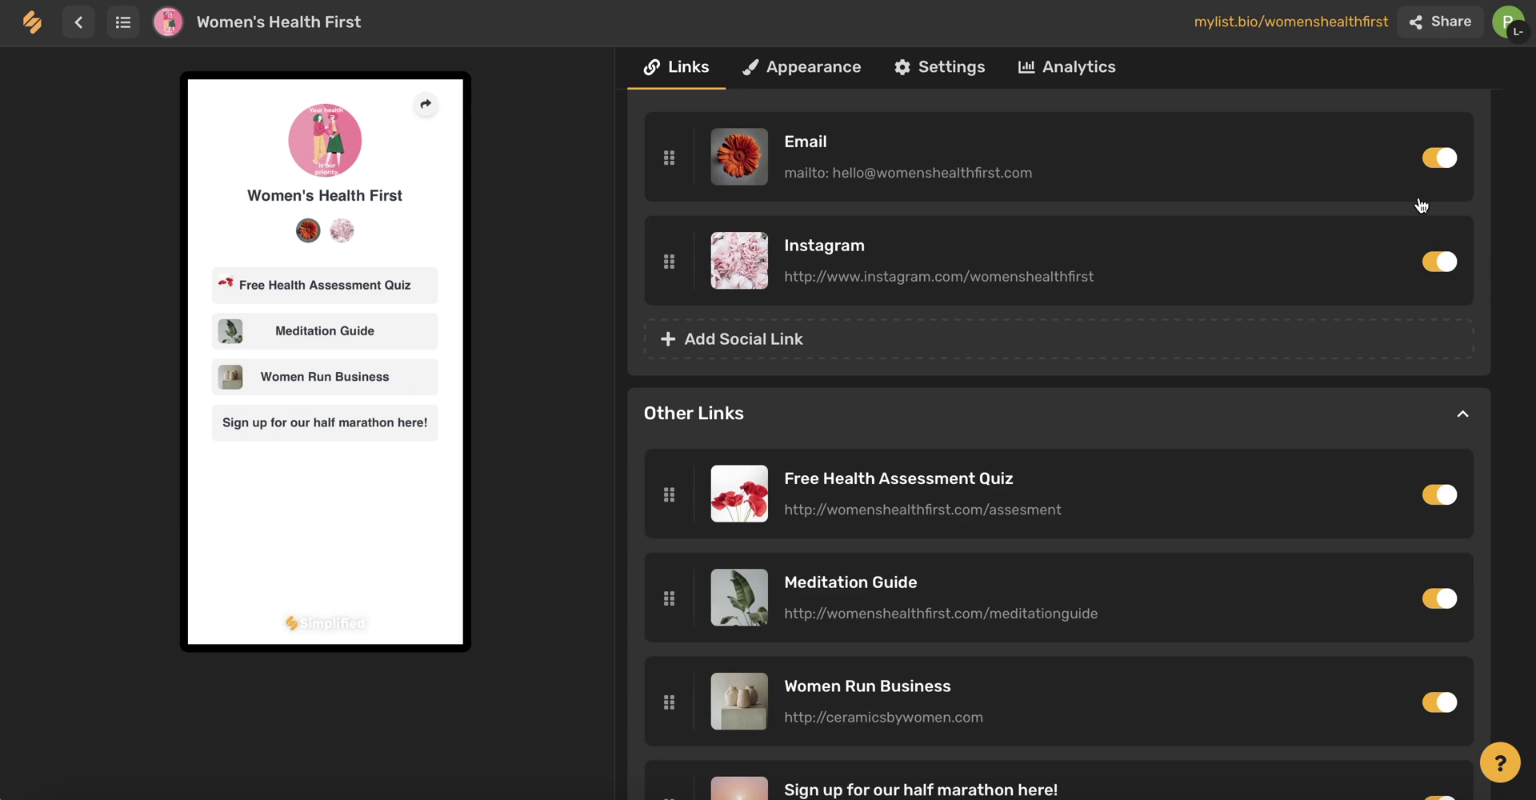
scroll(1022, 382, "down", 1)
scroll(1012, 388, "up", 1)
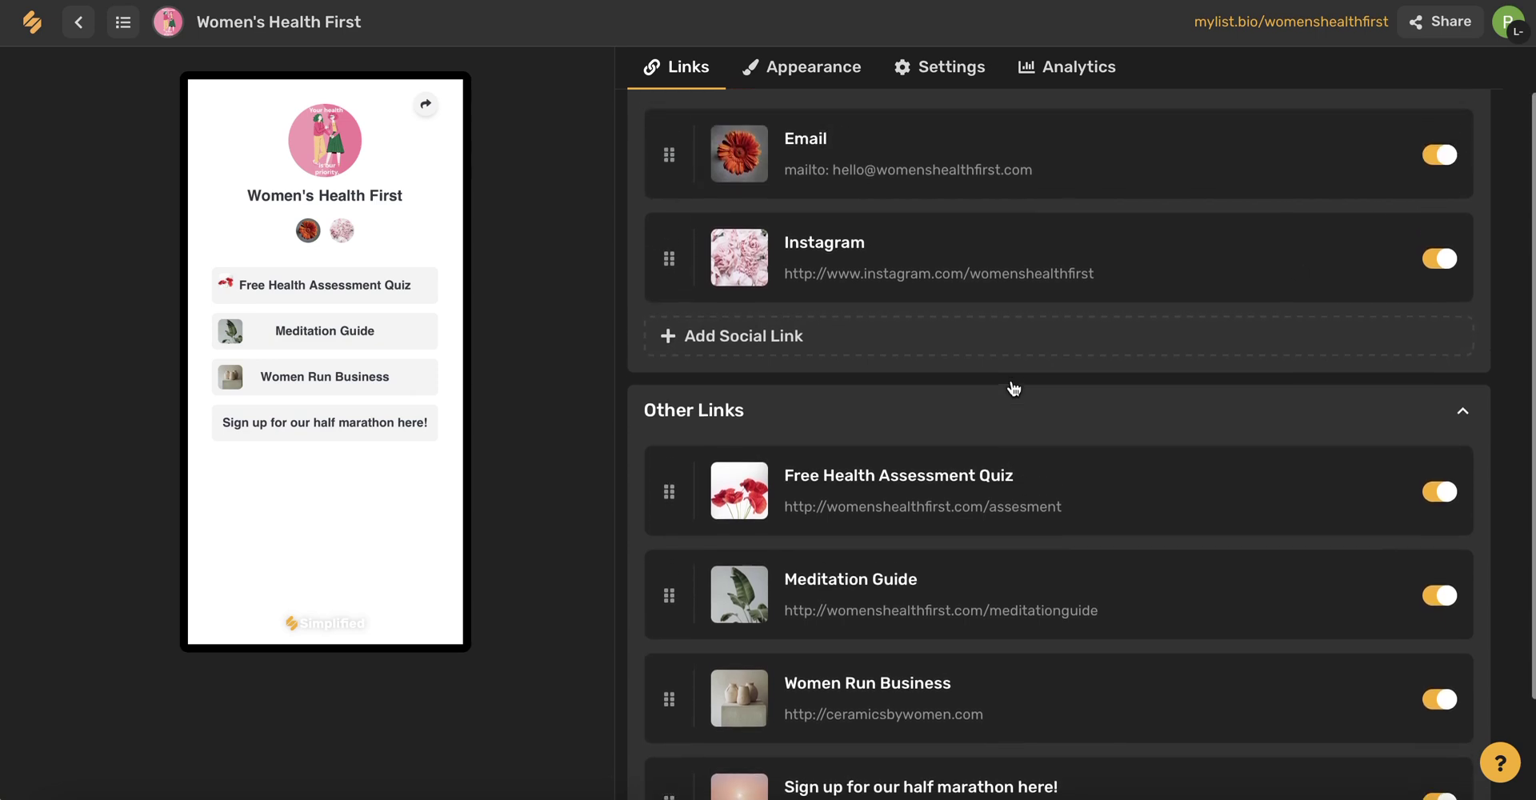
left_click(825, 72)
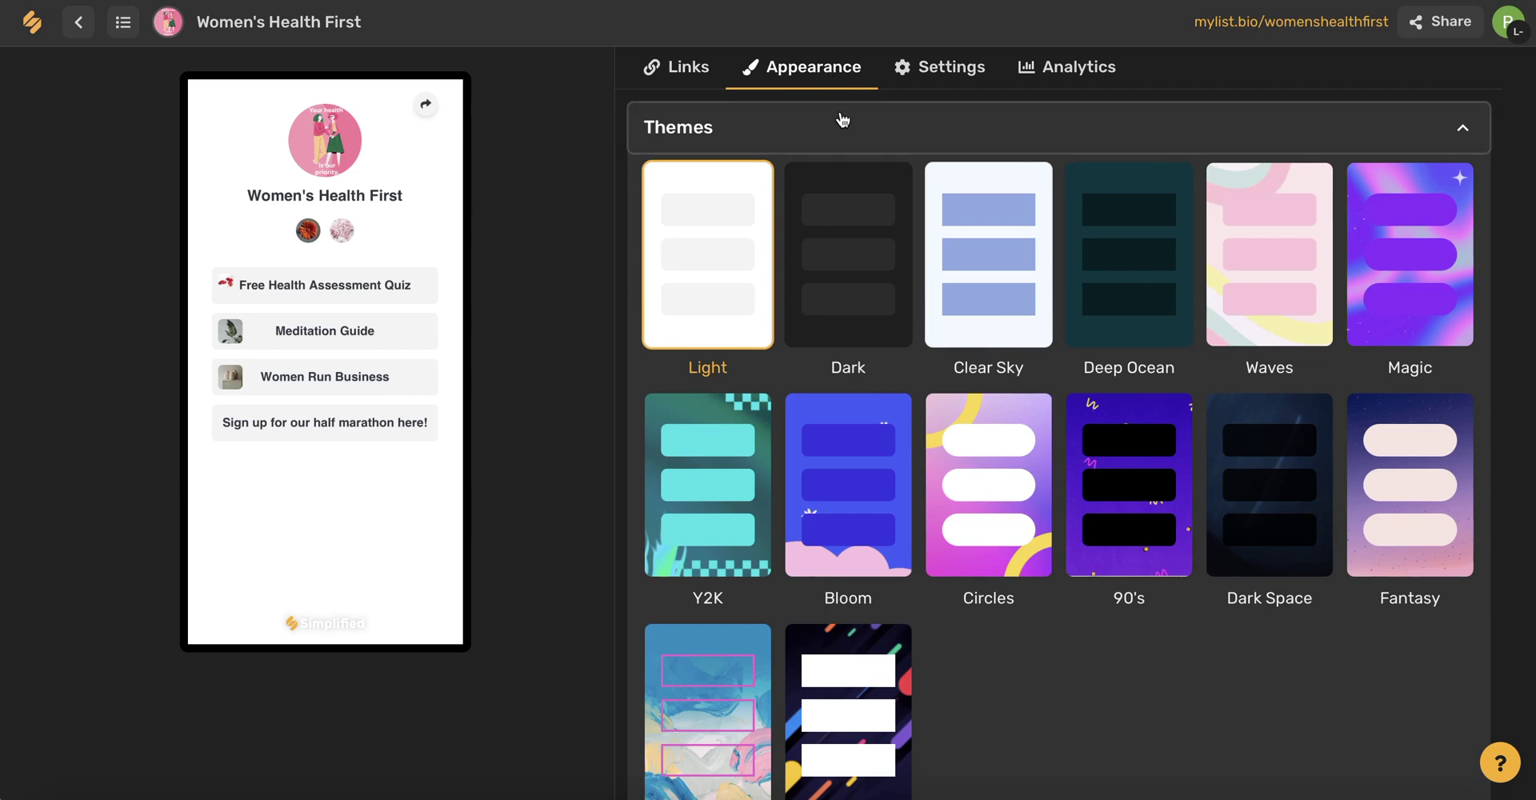
Apply the Clear Sky theme, giving a pale blue background with blue link buttons
left_click(970, 286)
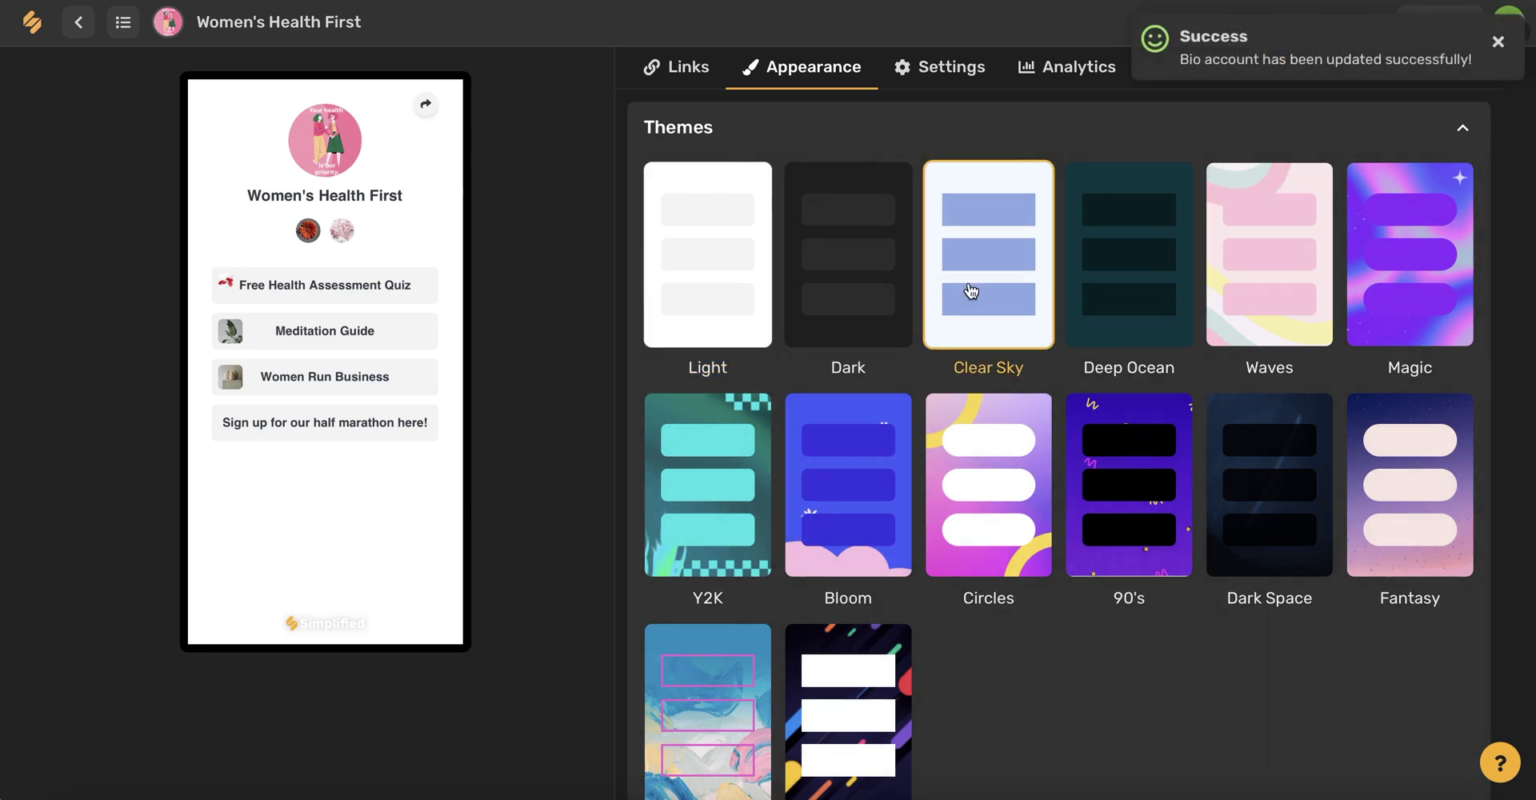
scroll(971, 290, "down", 5)
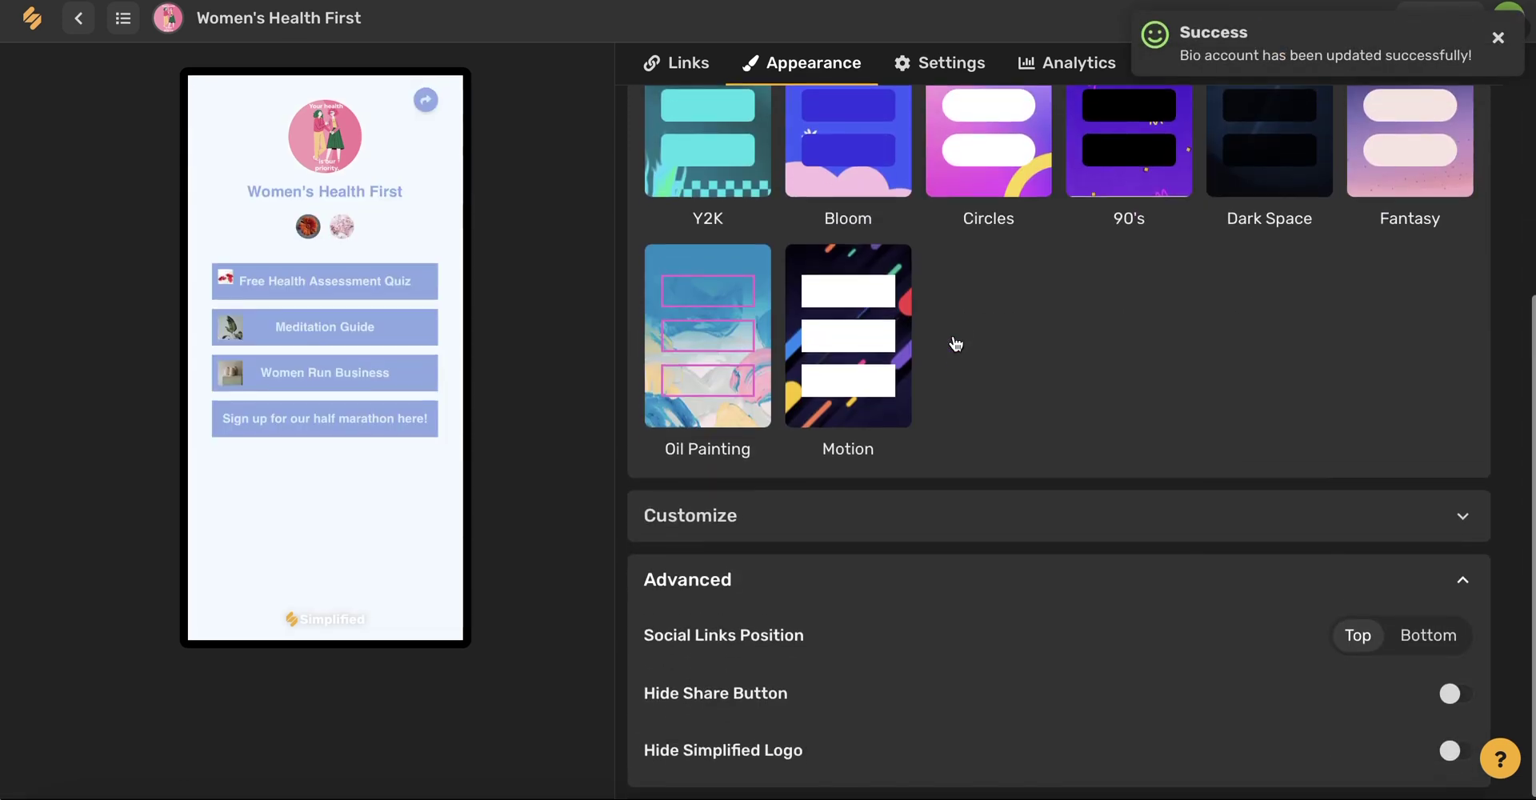
left_click(907, 516)
Change the page background colour from pale blue to plain white
scroll(906, 517, "down", 1)
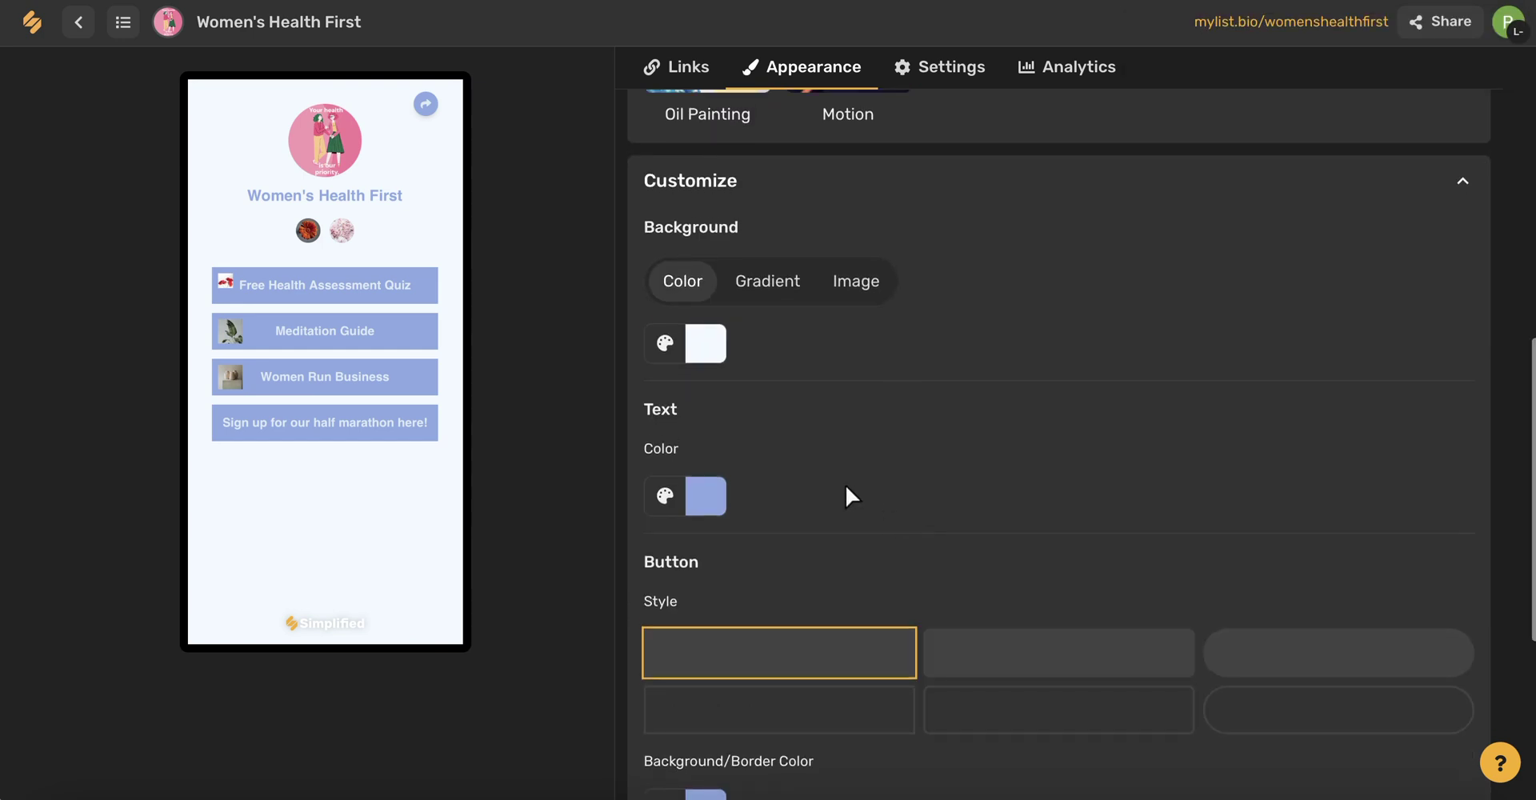
left_click(708, 352)
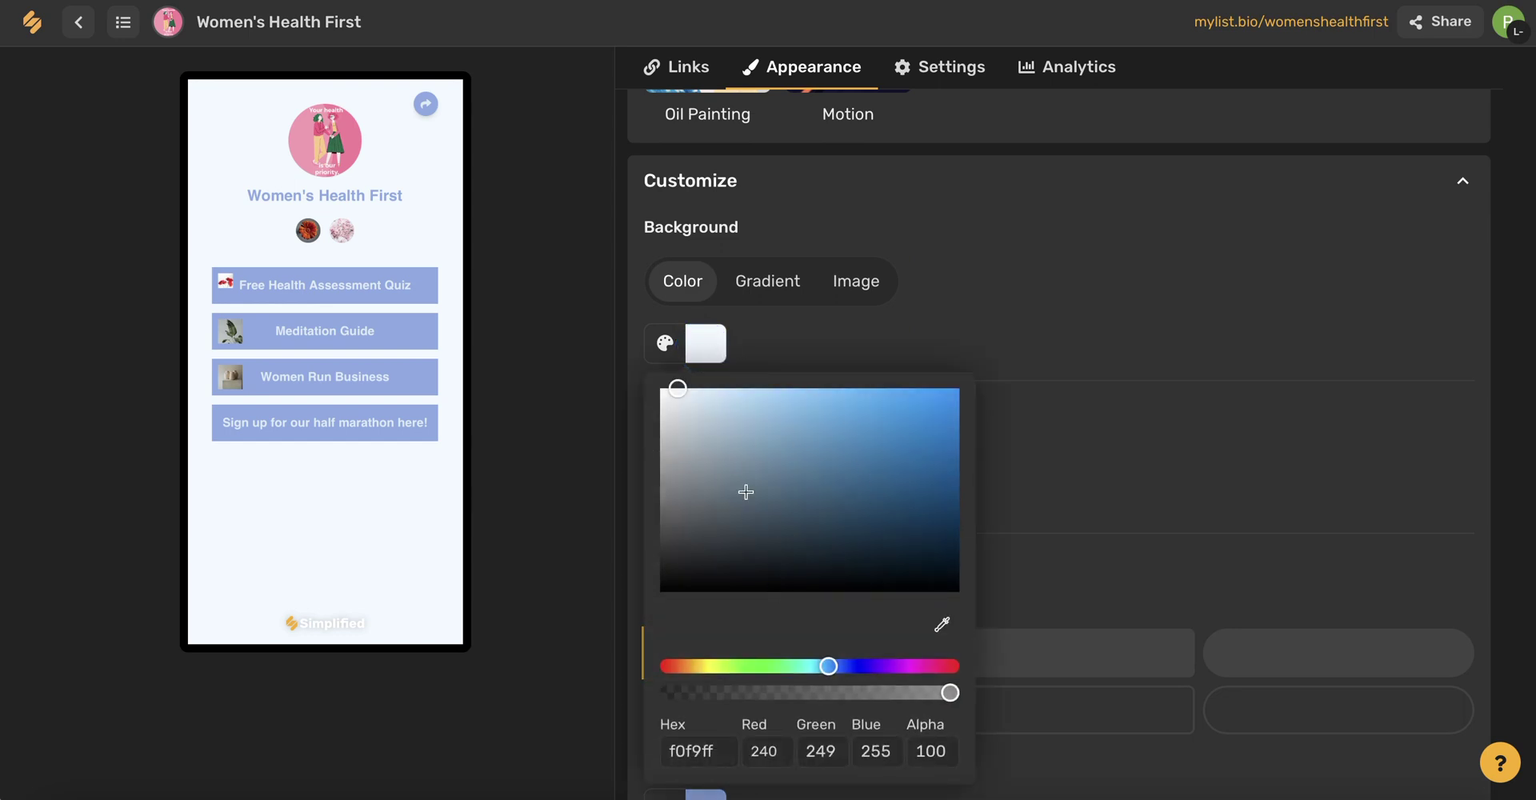
left_click(761, 278)
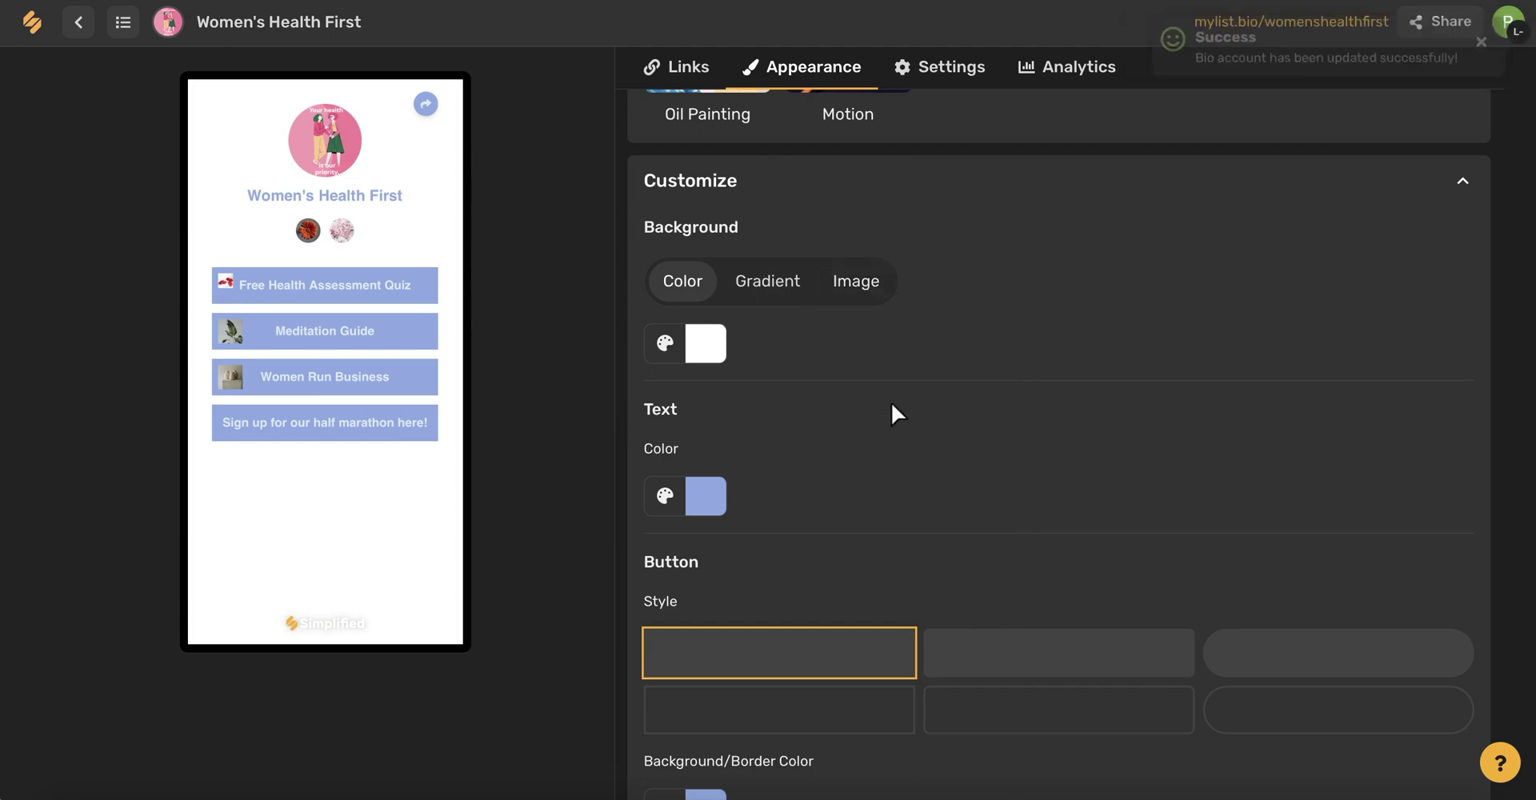
scroll(893, 411, "down", 1)
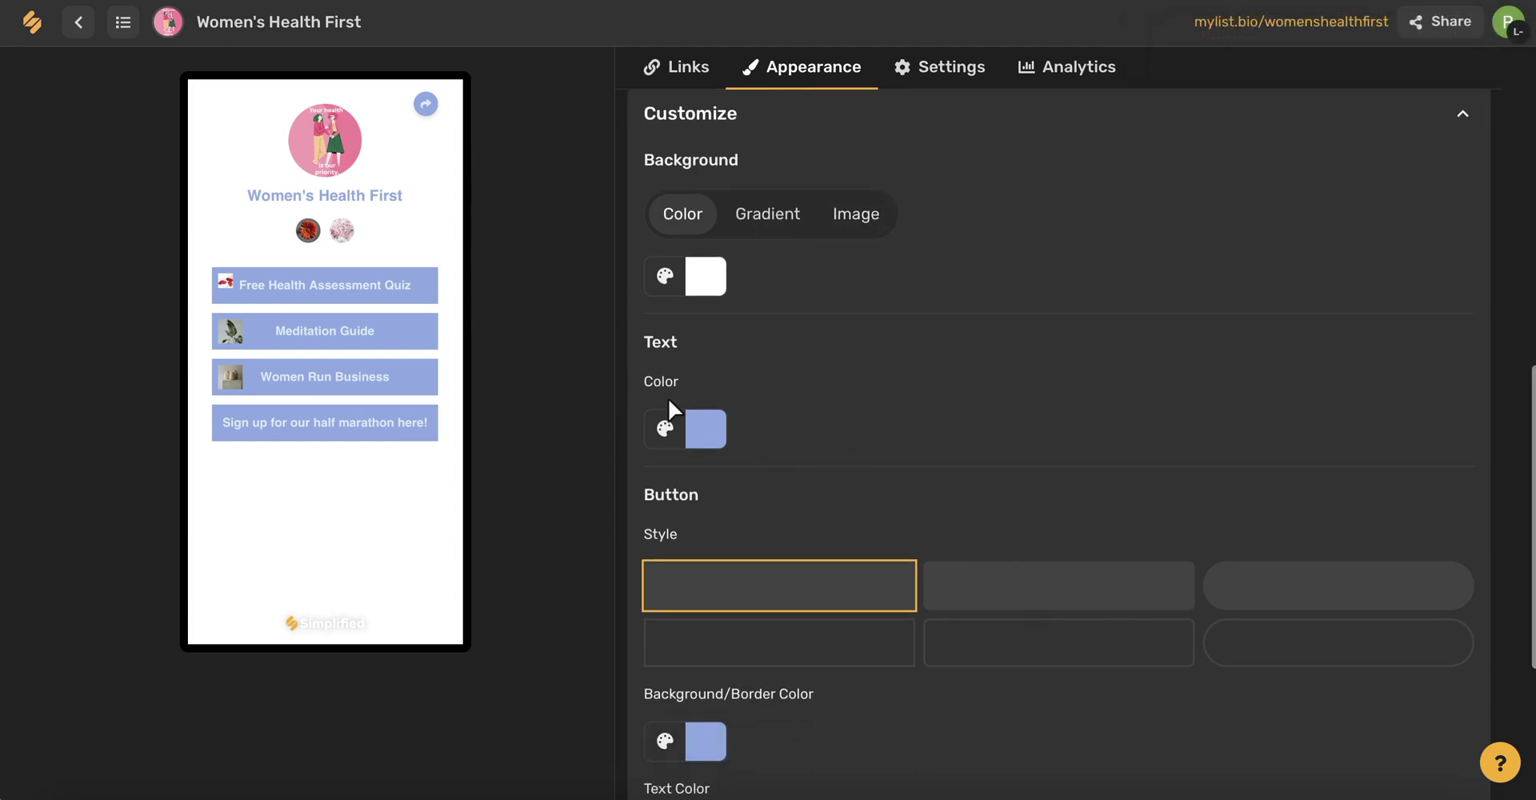
Switch the link buttons to the fully rounded filled pill style, keeping them blue
scroll(791, 402, "down", 2)
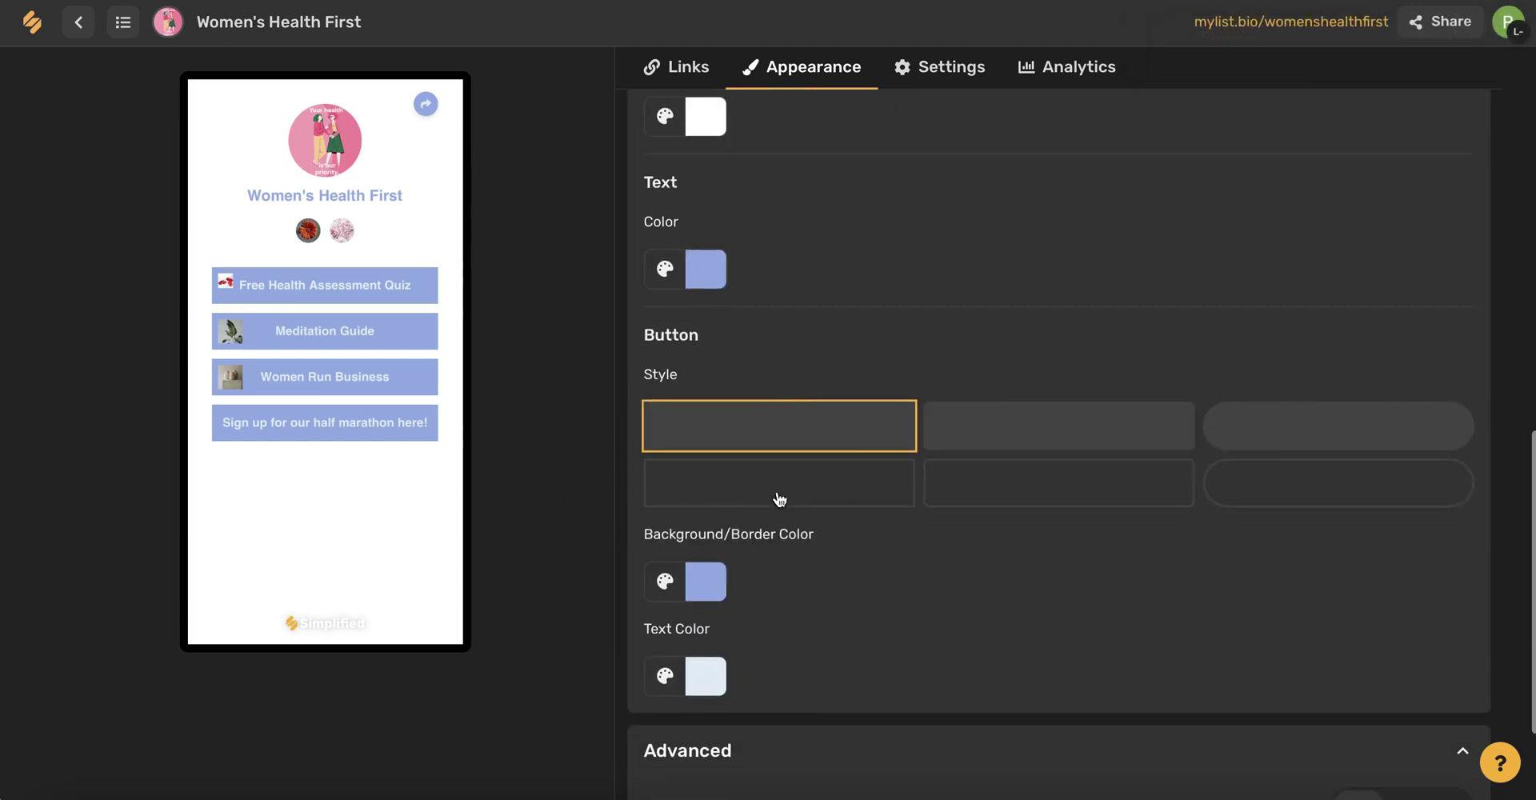
left_click(1274, 429)
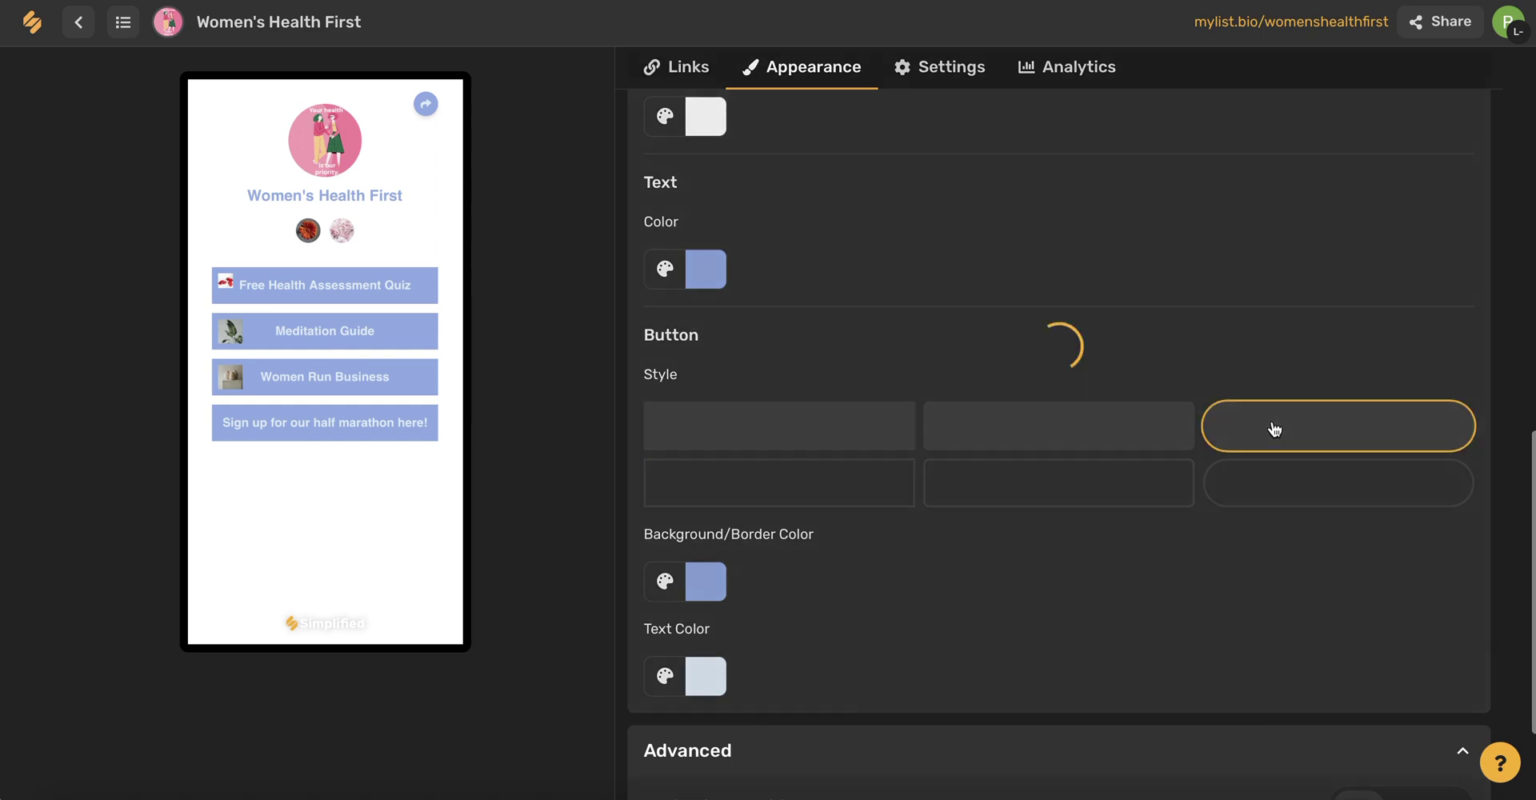
scroll(717, 573, "down", 1)
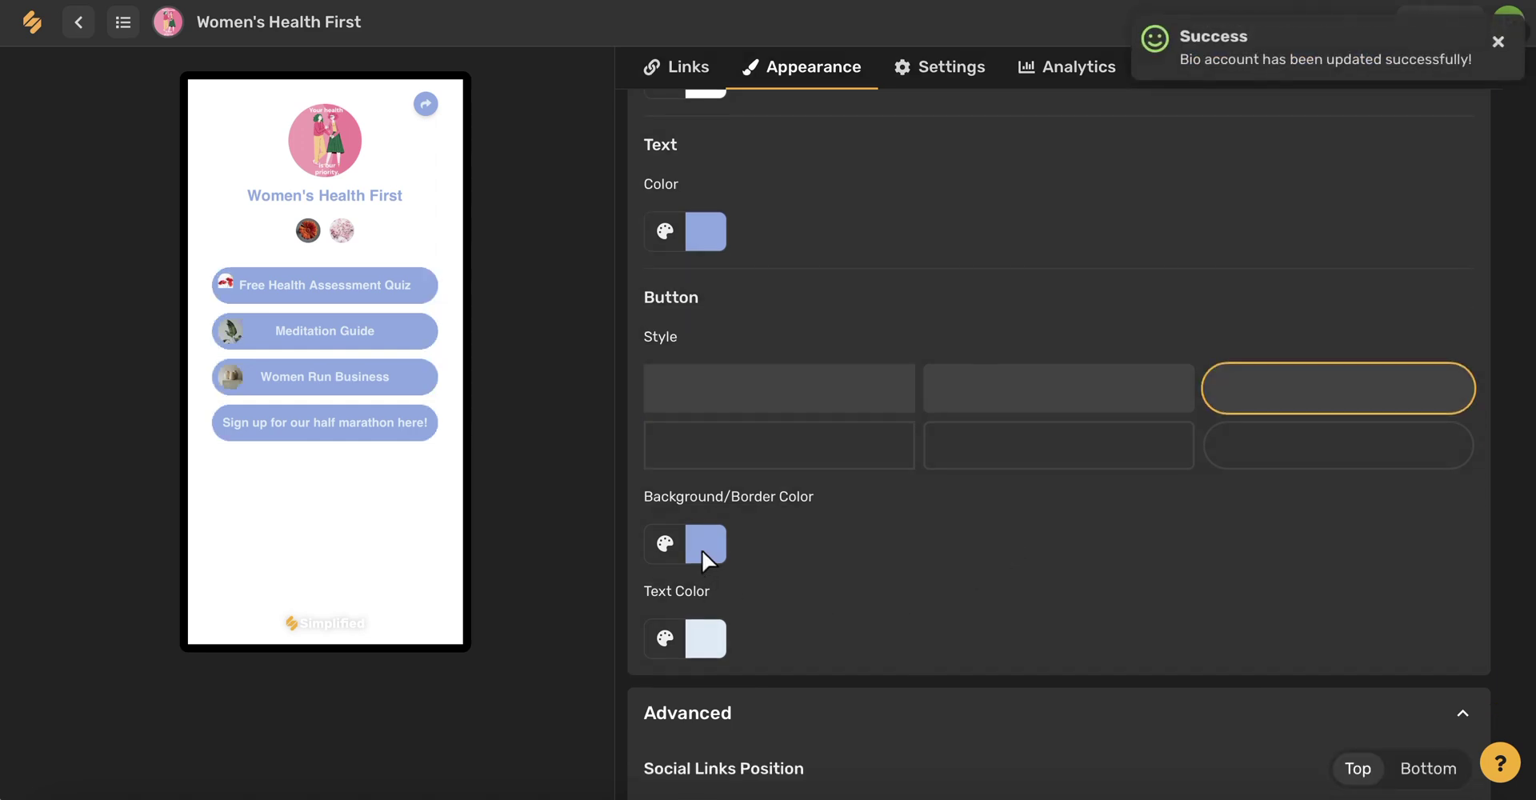
scroll(710, 652, "down", 3)
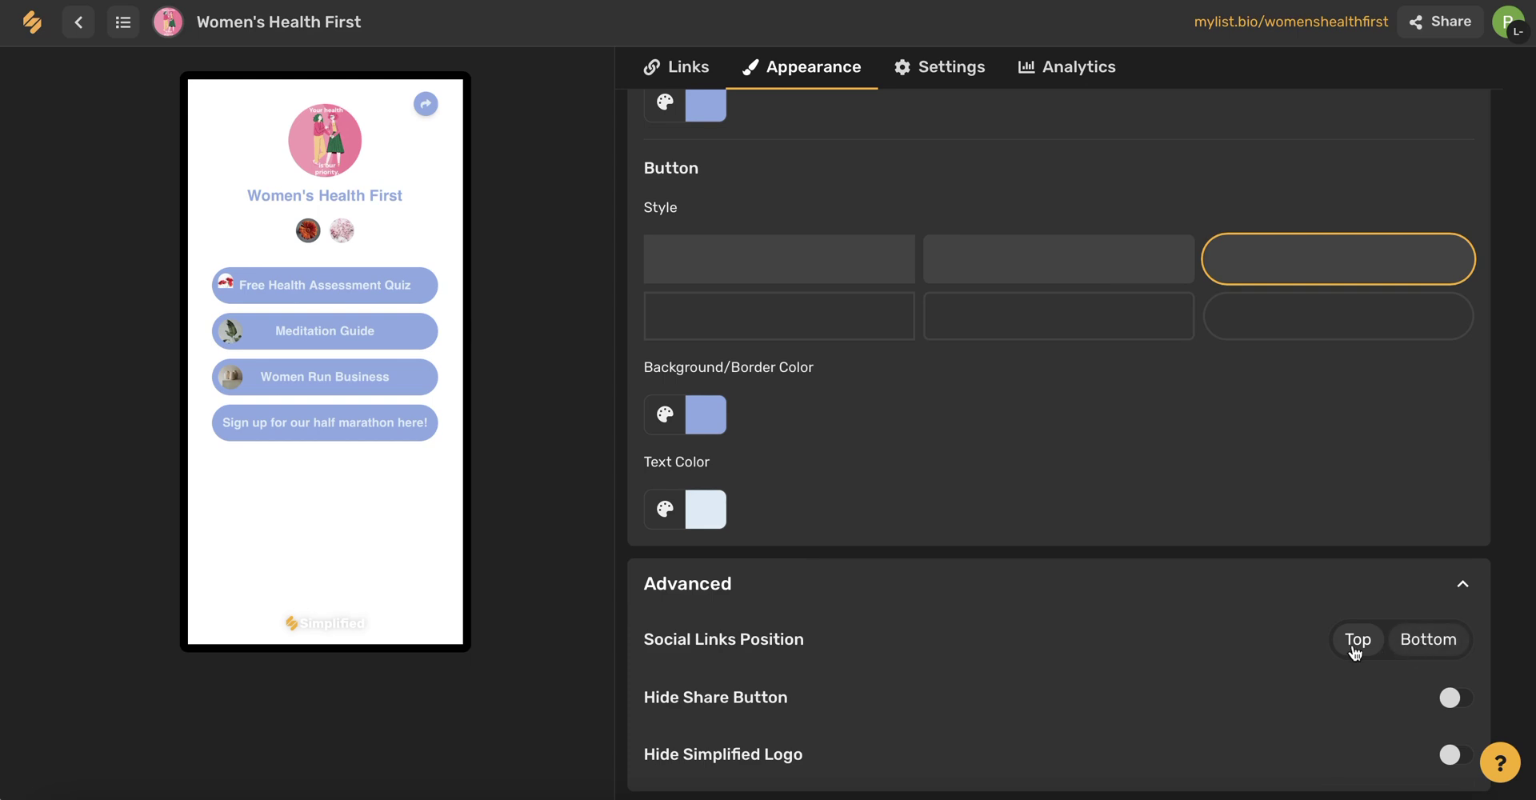
left_click(1450, 698)
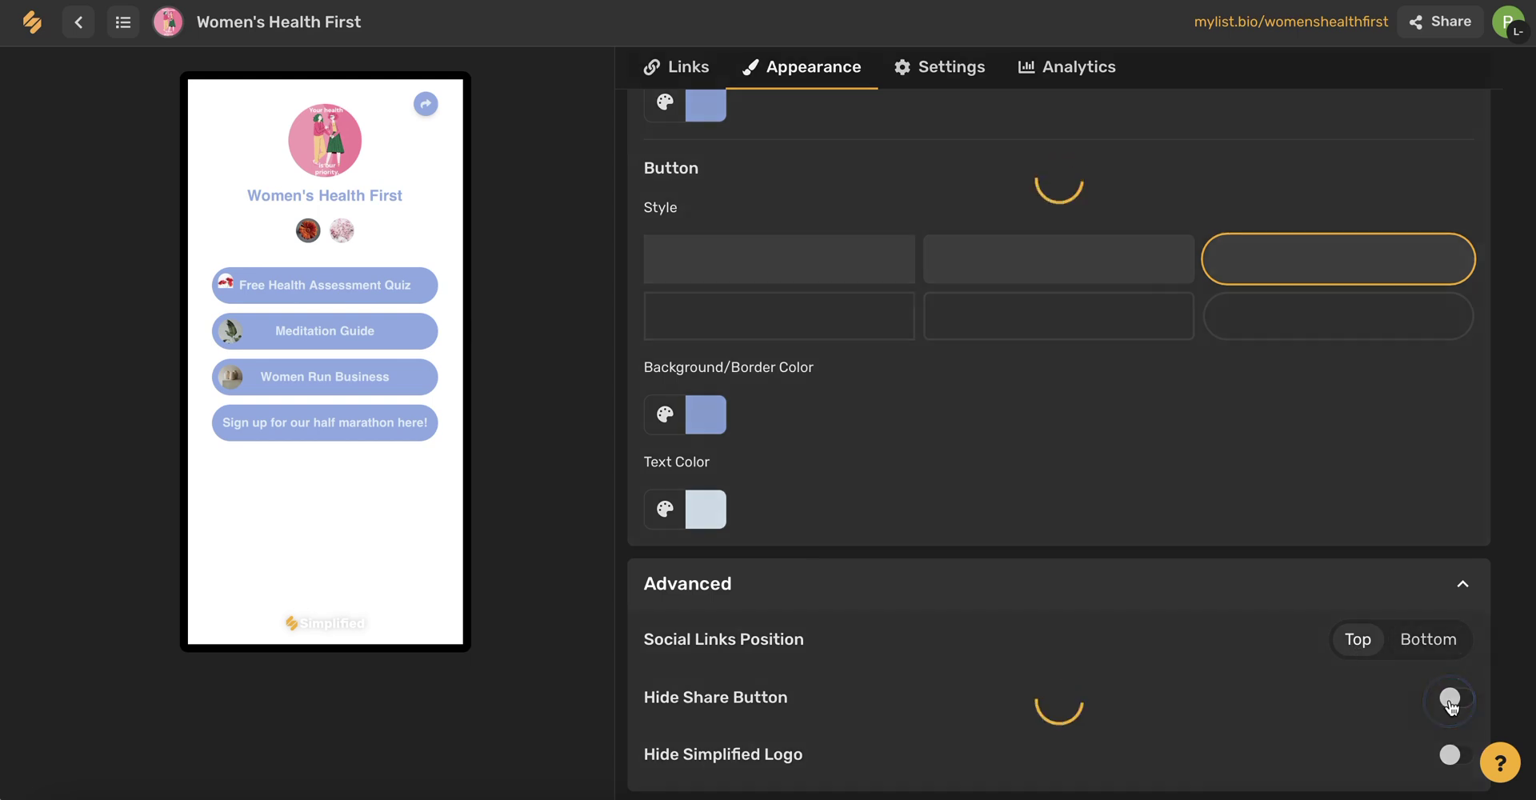
left_click(1450, 755)
left_click(1464, 696)
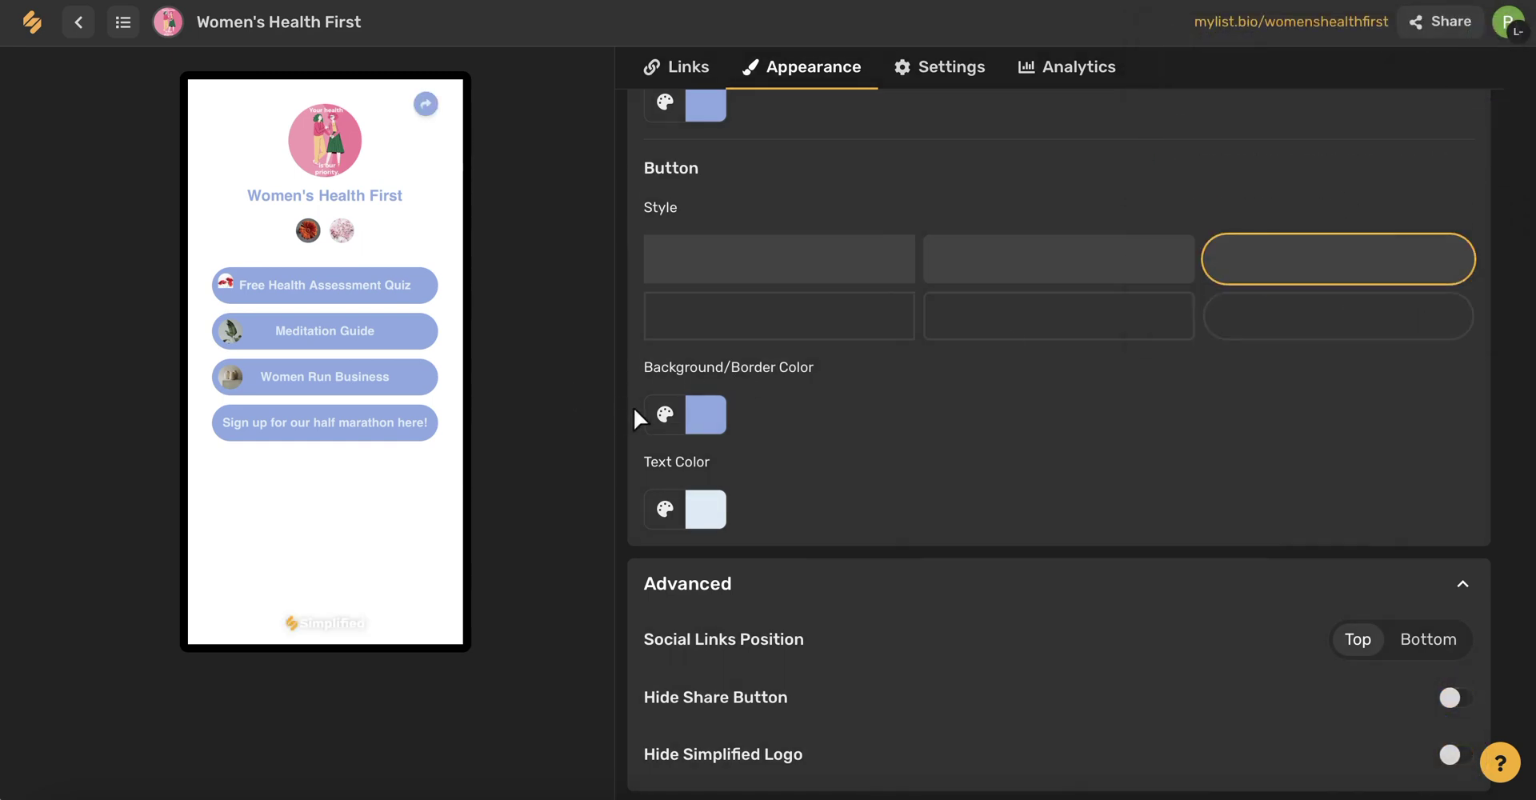
scroll(621, 405, "up", 10)
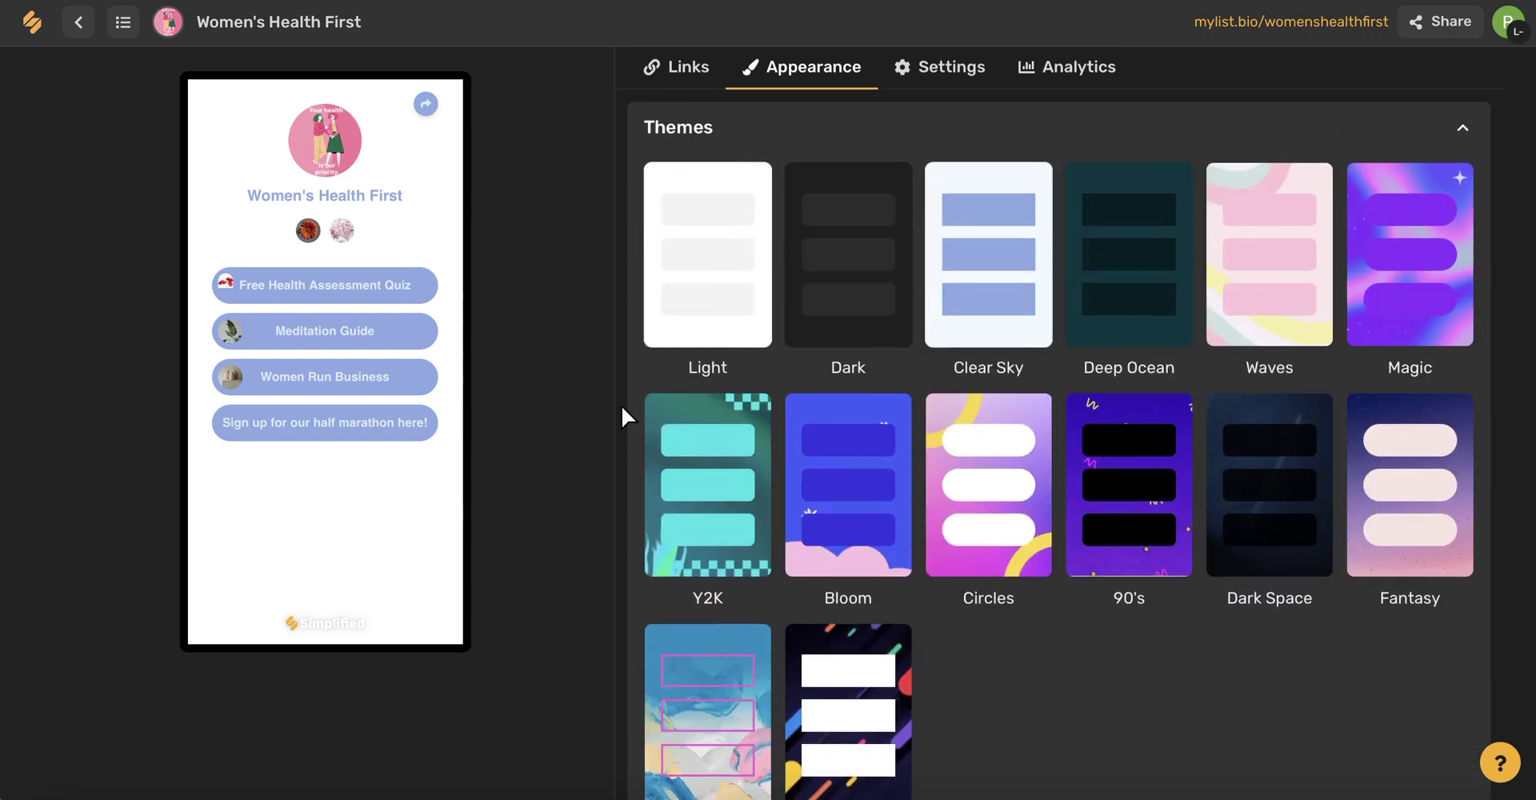
In Settings, enter the bio 'Women run wellness group' and save it
left_click(942, 77)
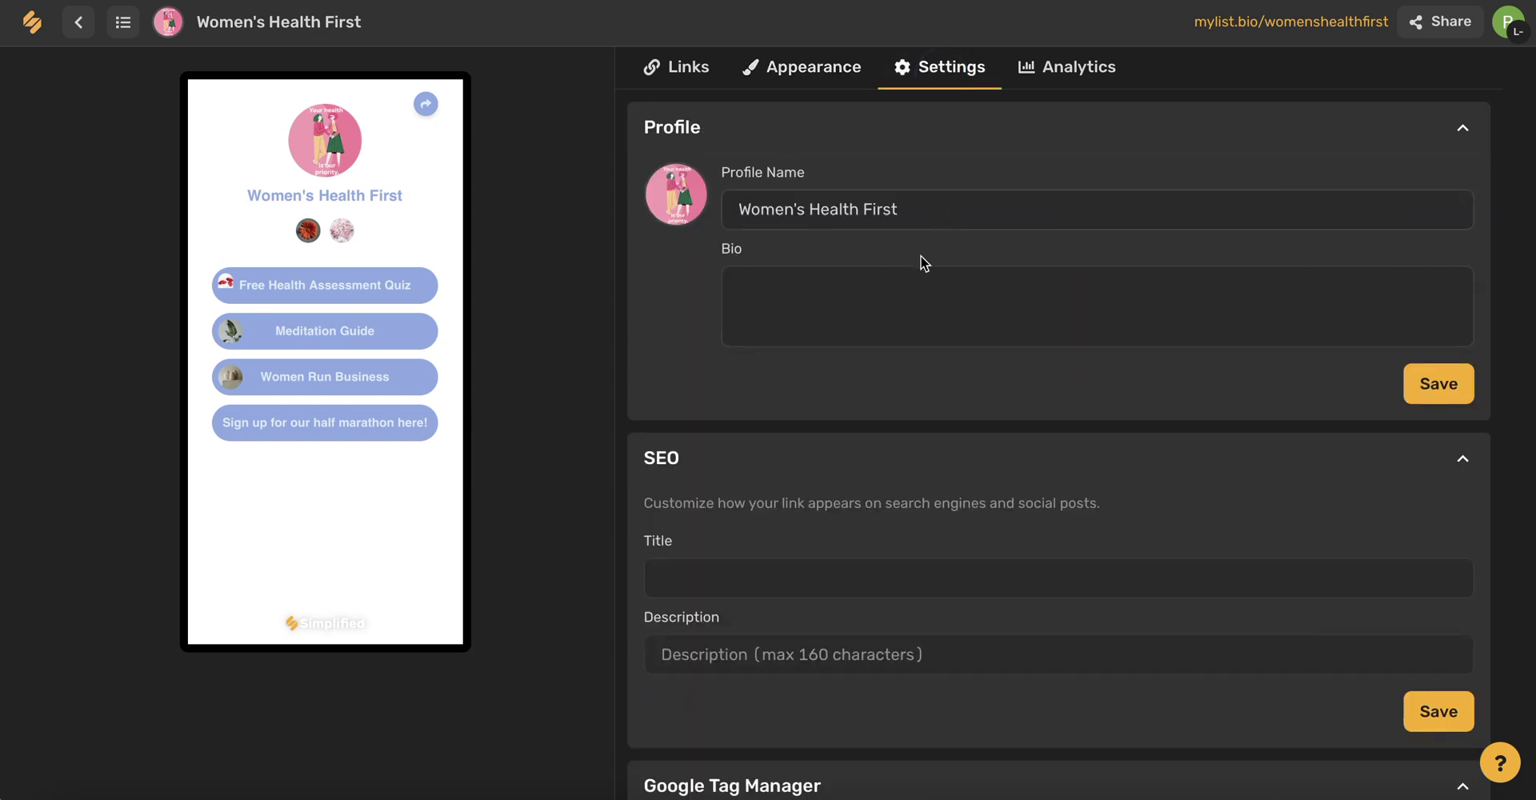
left_click(839, 314)
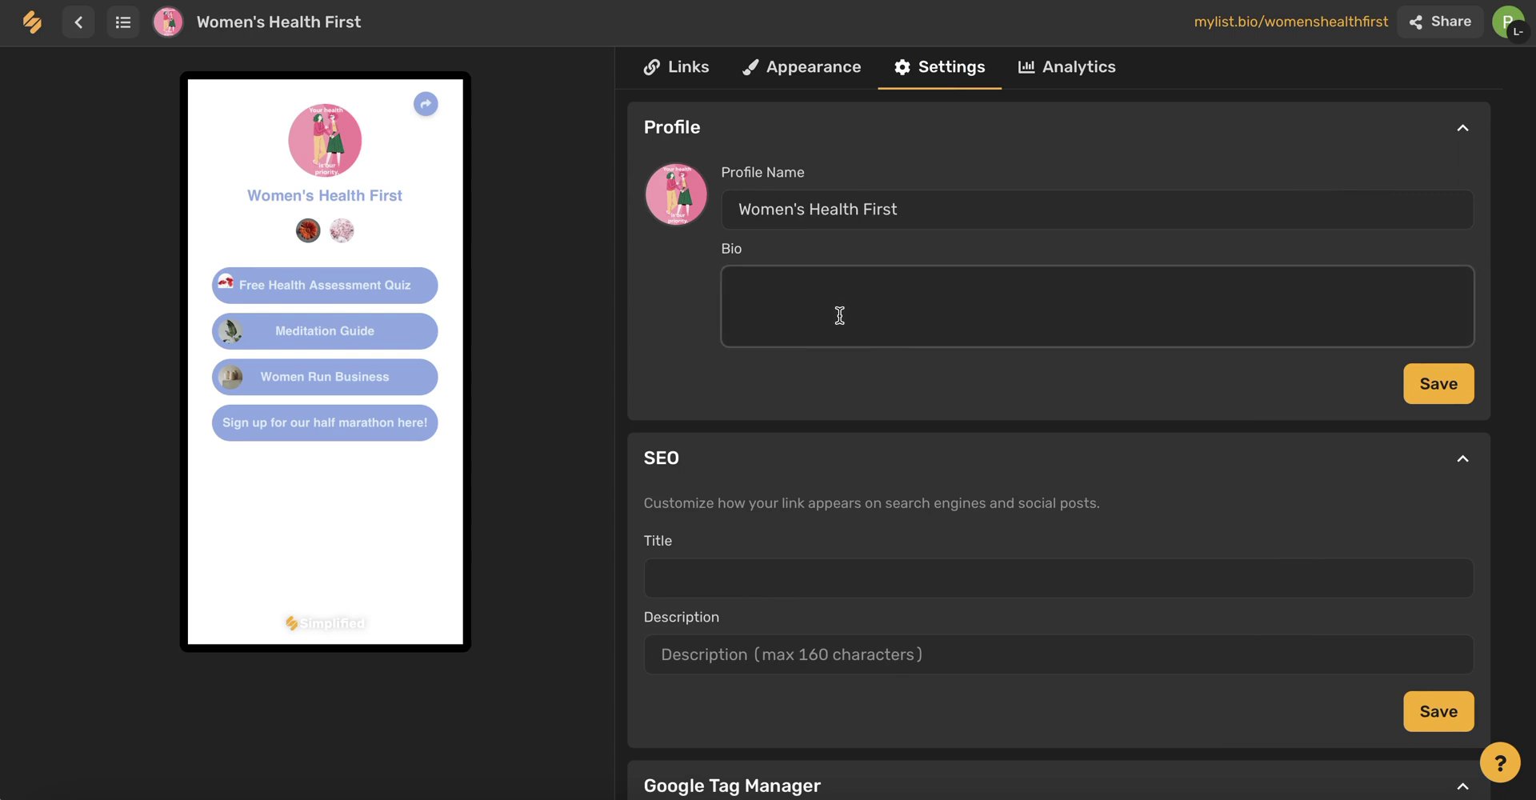
type("Women run wellness group")
left_click(1440, 385)
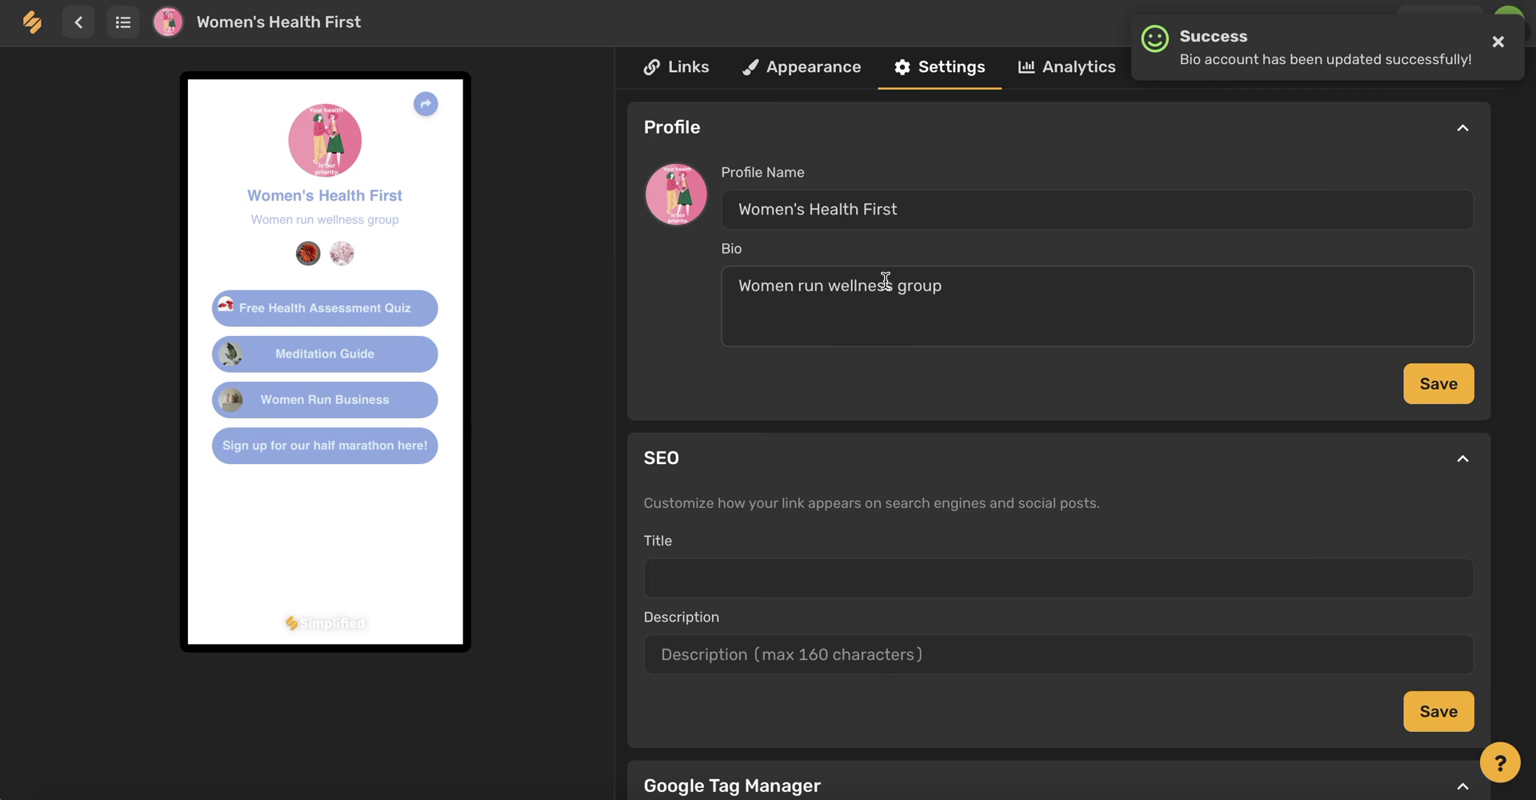
mouse_move(661, 190)
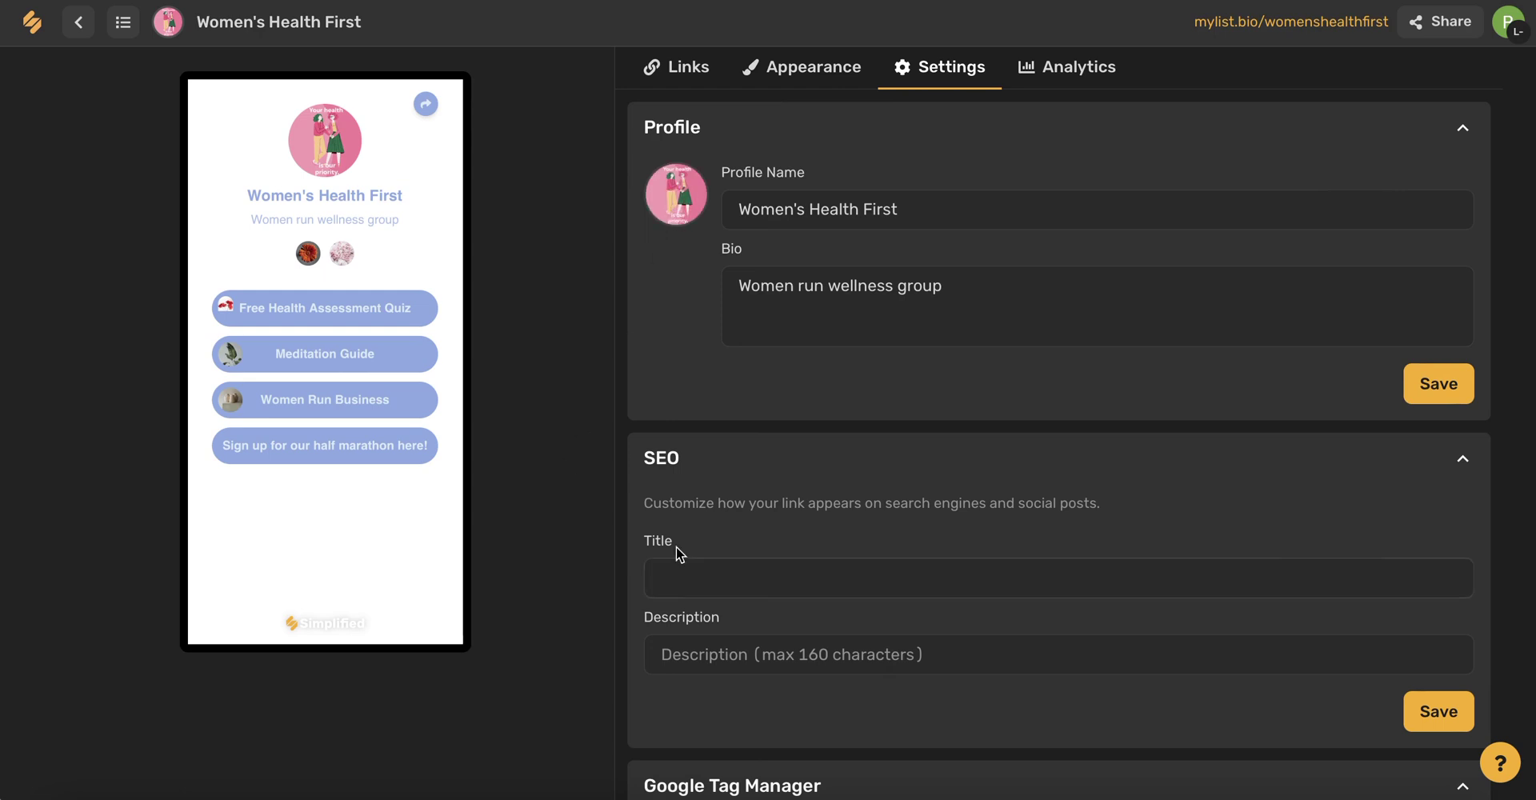
Save SEO title 'Women Run Health & Wellness Group' with its wellness keyword description, then expand Danger Zone
scroll(676, 546, "down", 3)
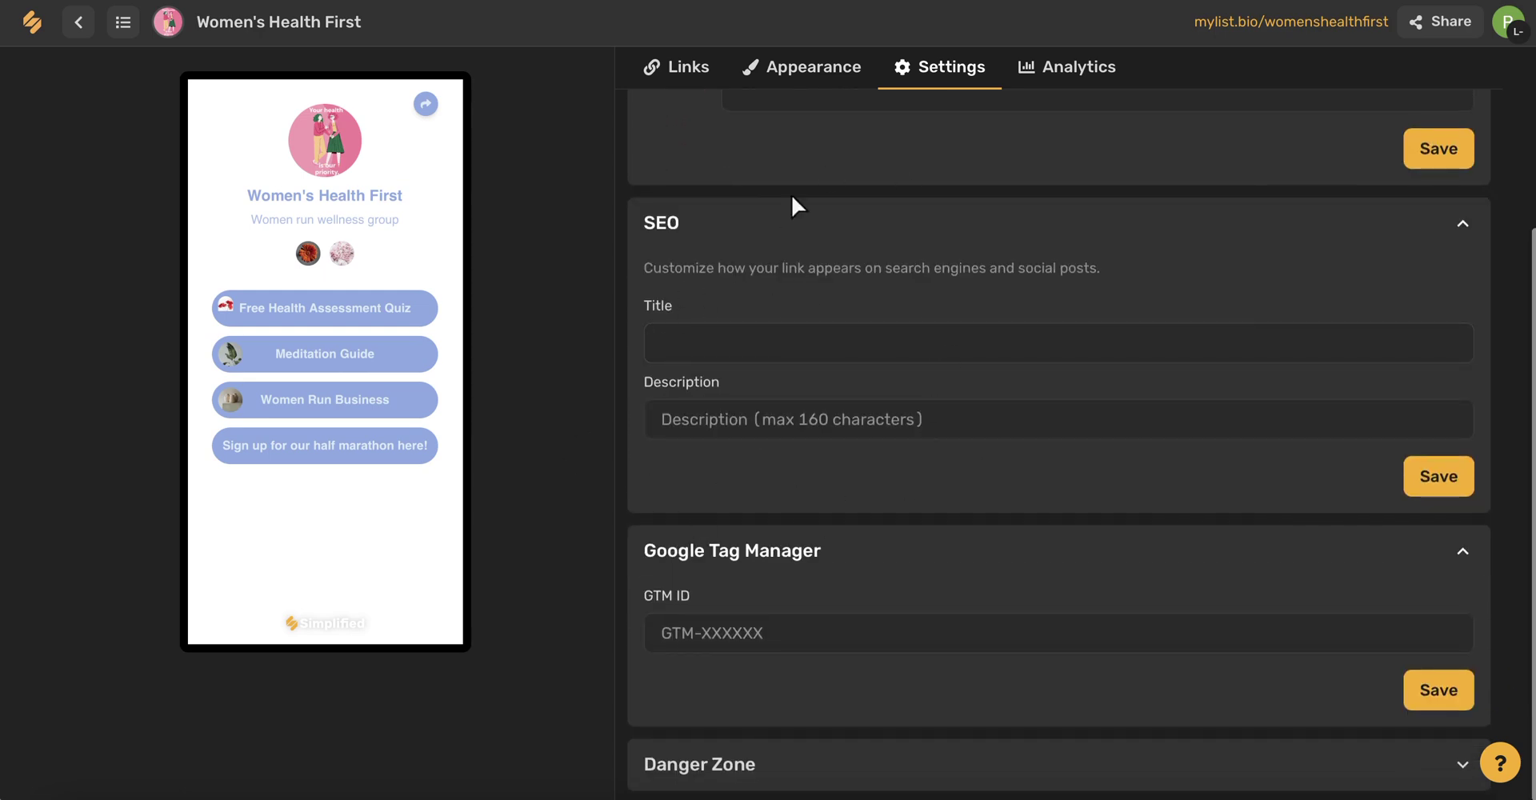
left_click(777, 342)
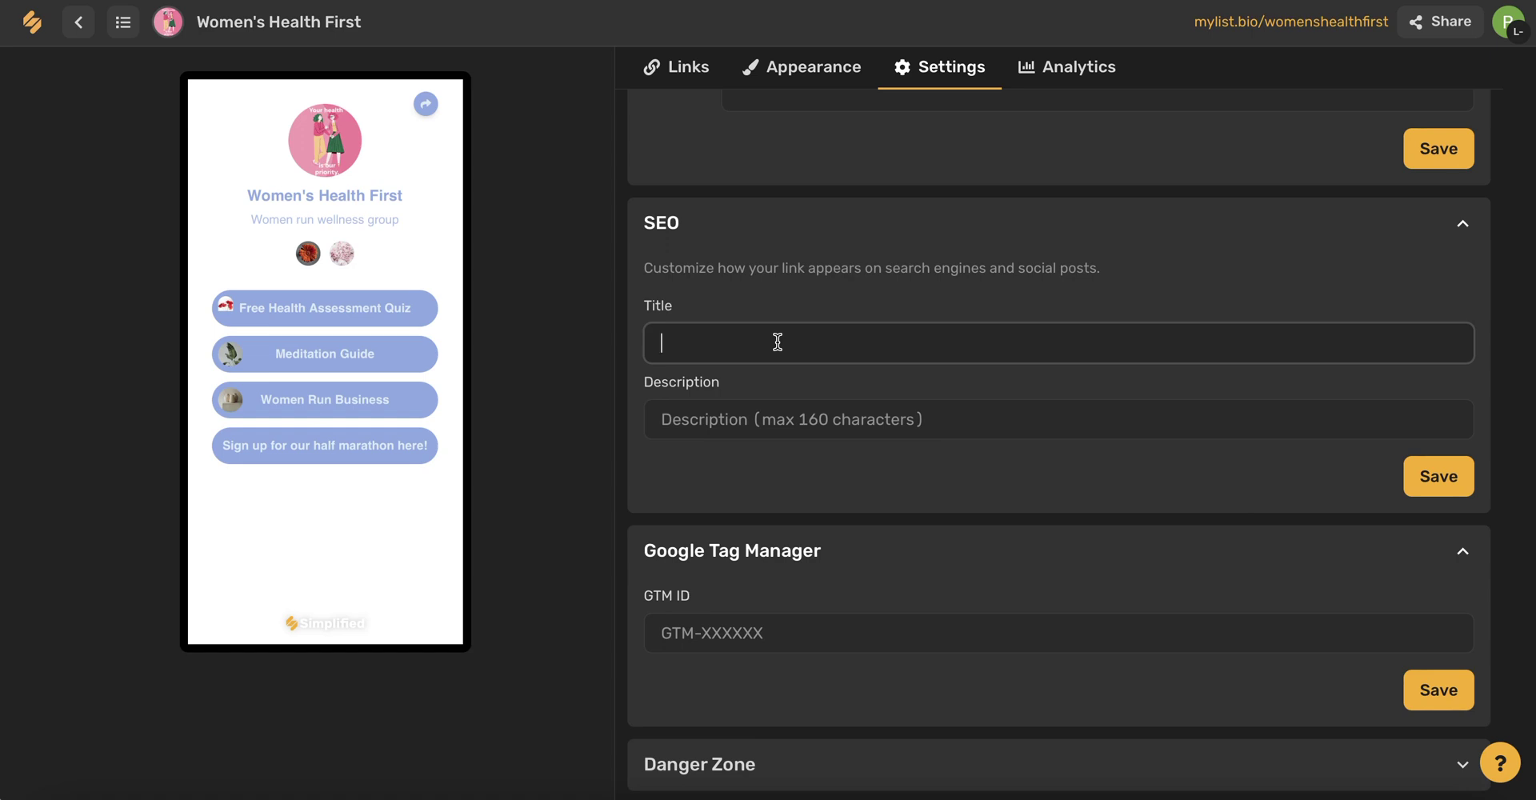
type("Women Run Health & Wellness Group")
left_click(720, 419)
type("wellness, health, women's health, holistic approach")
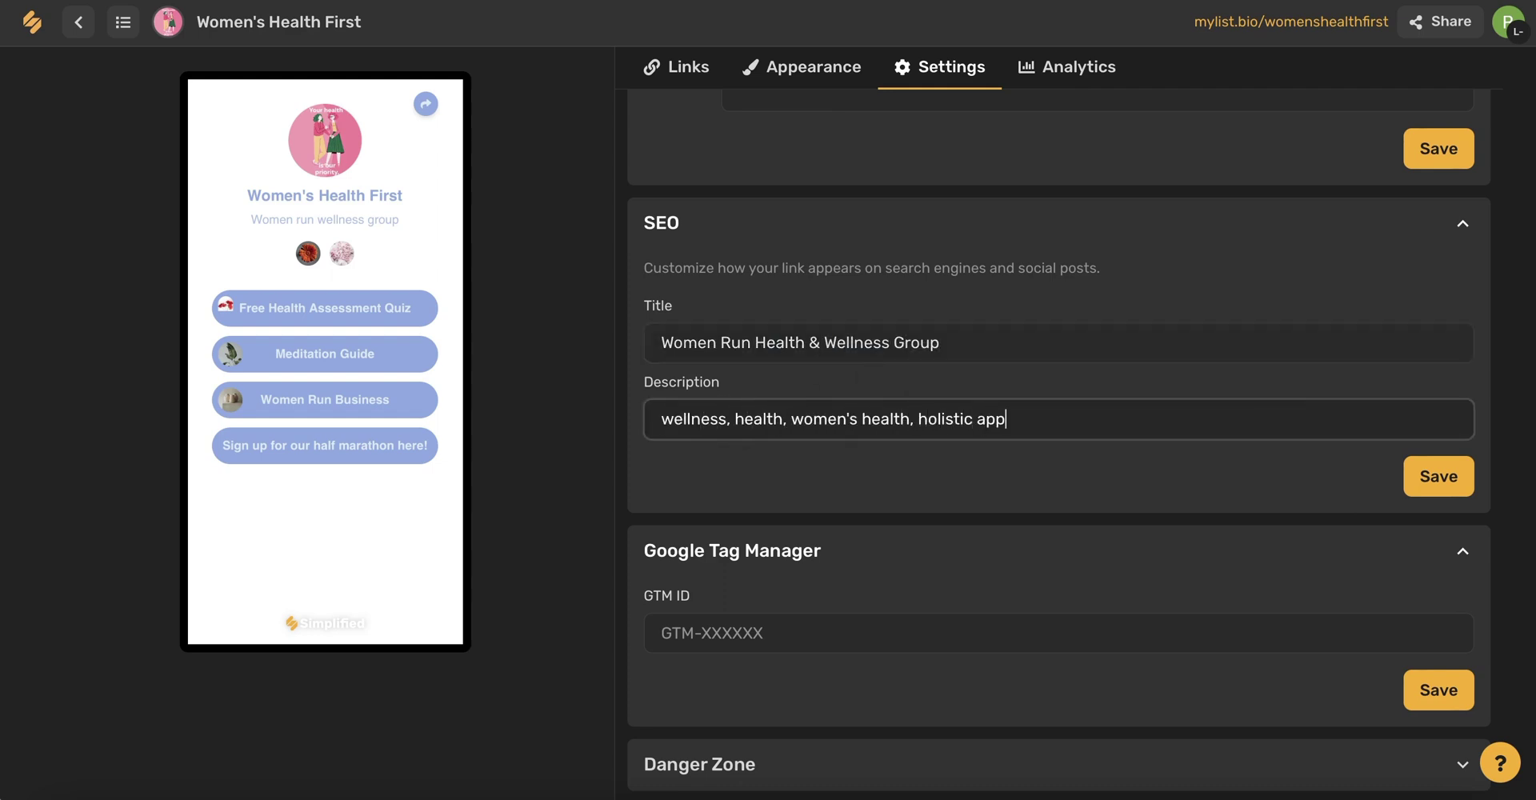
left_click(1083, 512)
left_click(1449, 491)
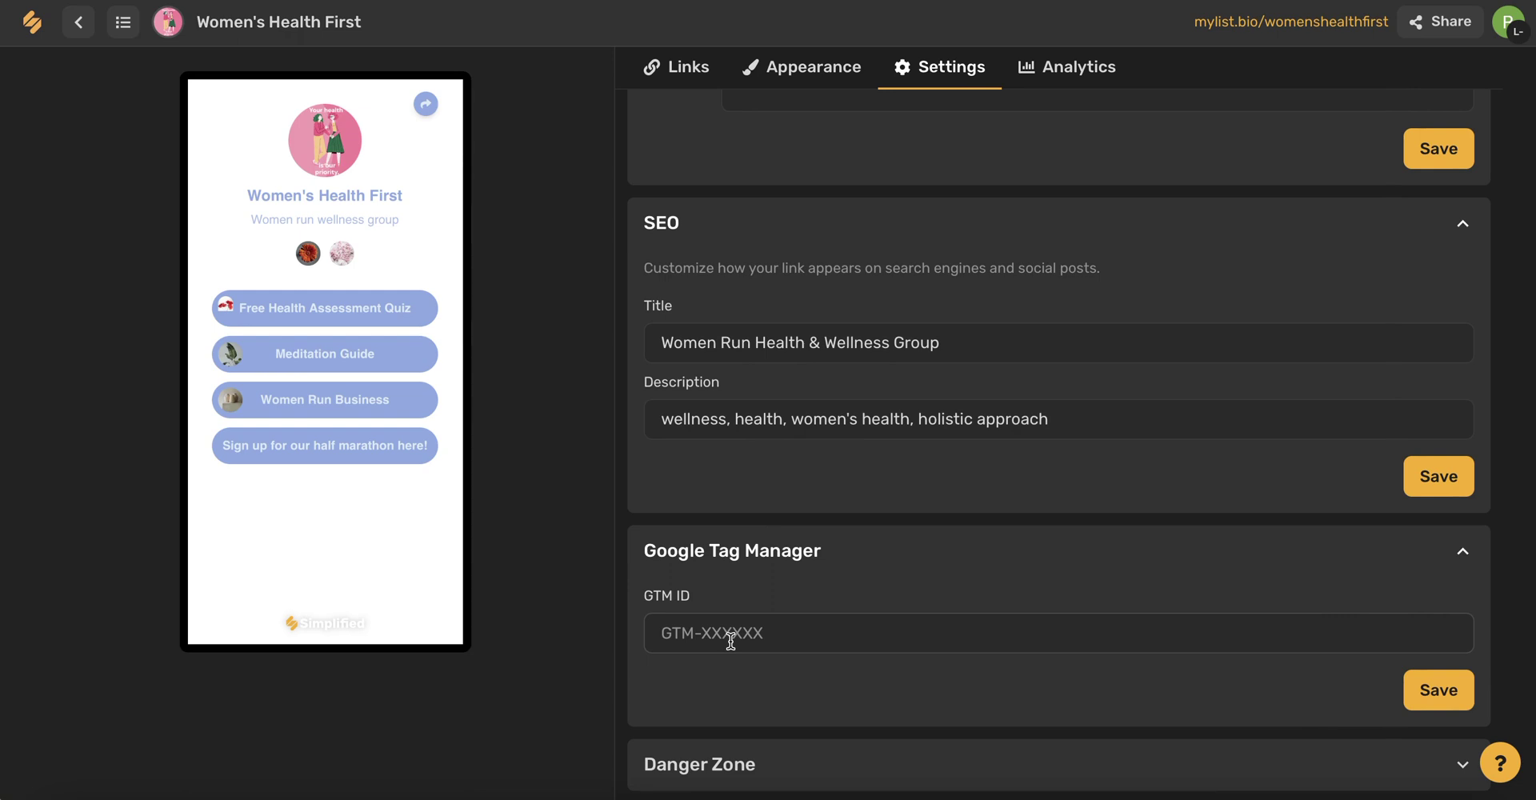
left_click(760, 766)
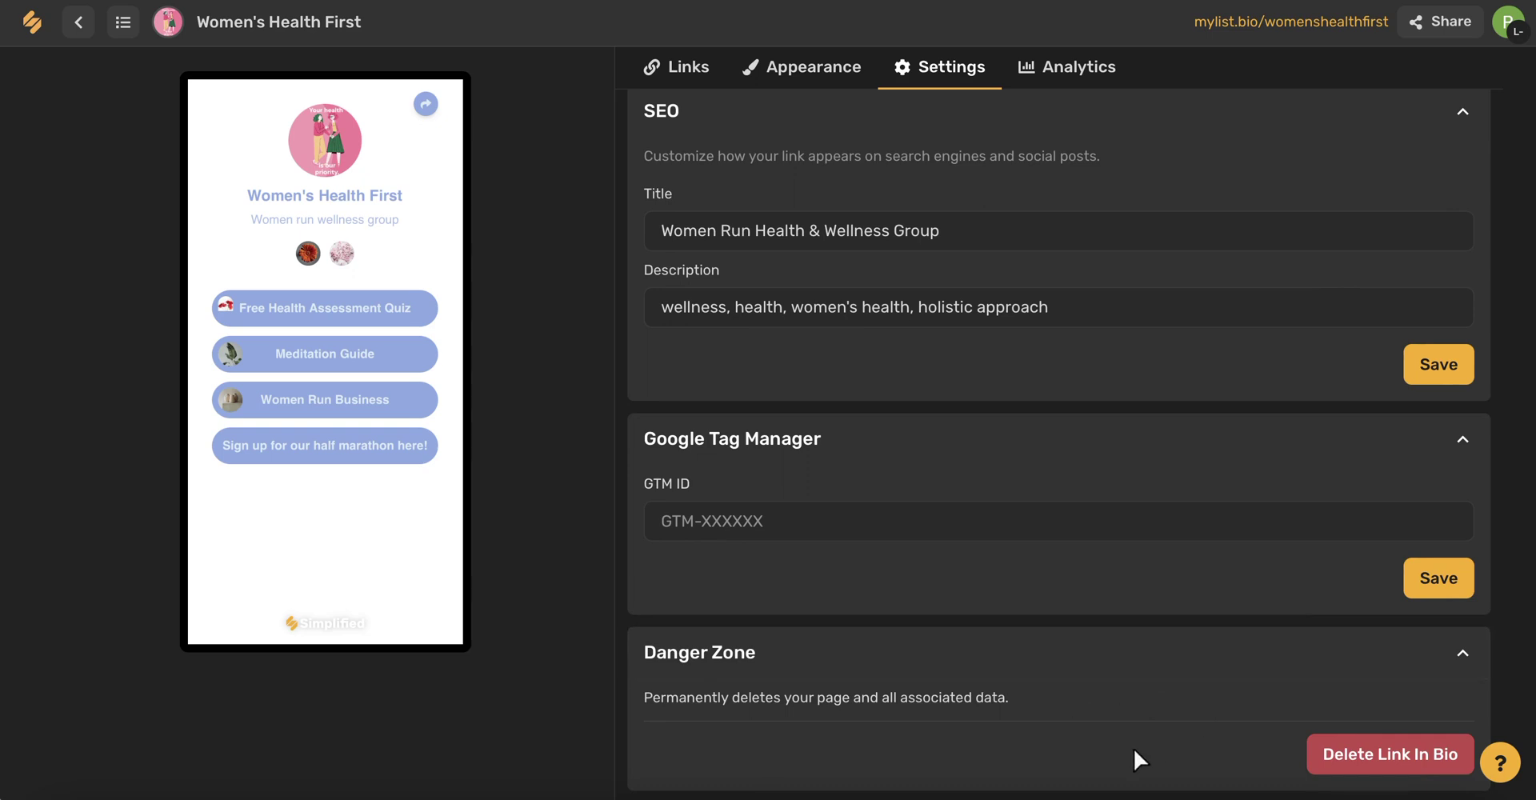
scroll(1150, 691, "up", 5)
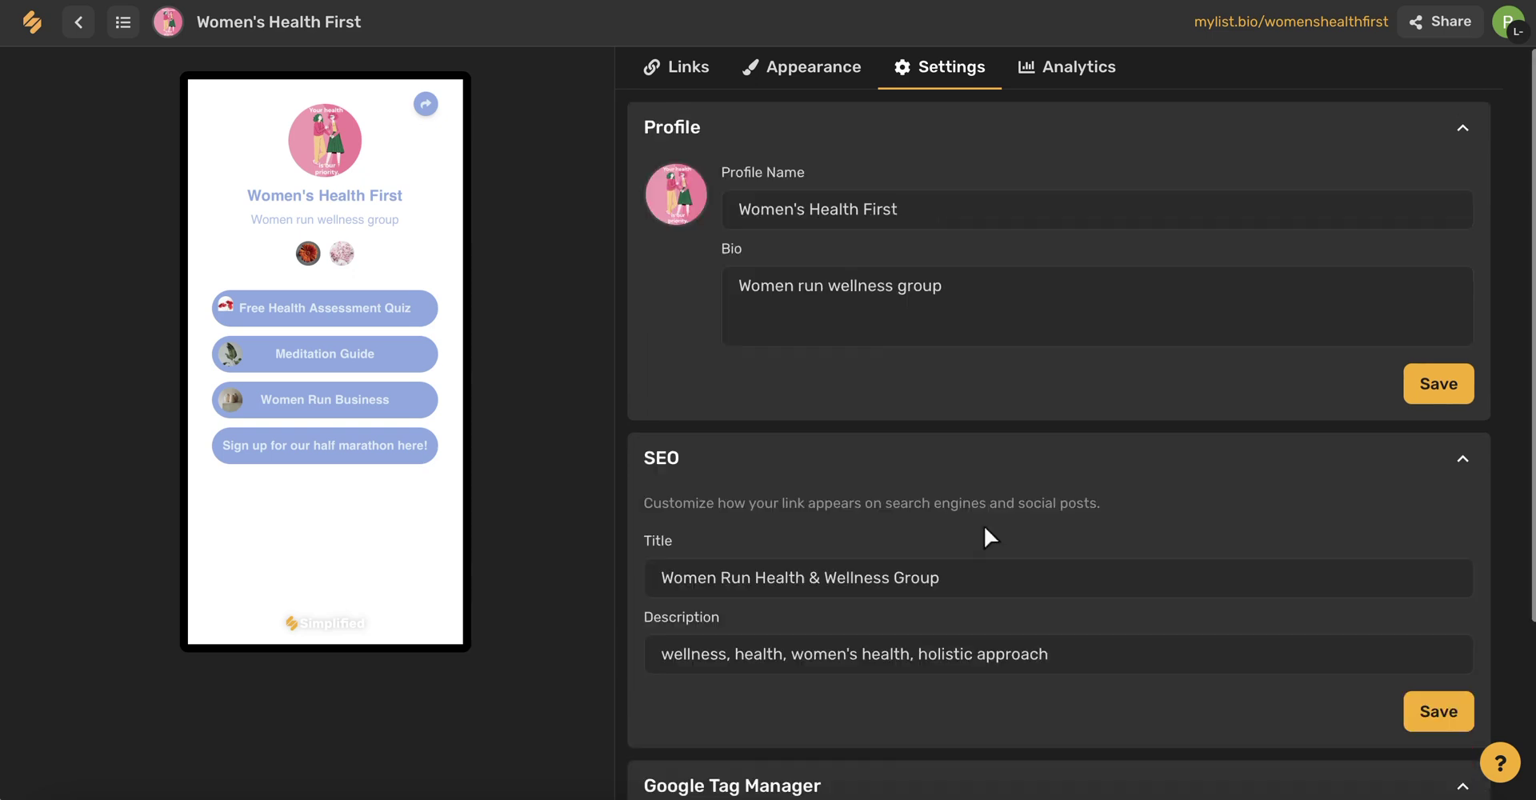
Open Analytics, glance at Links, and scroll through the zero-value Link Rankings, Social Link Rankings and Page Views charts
left_click(1051, 83)
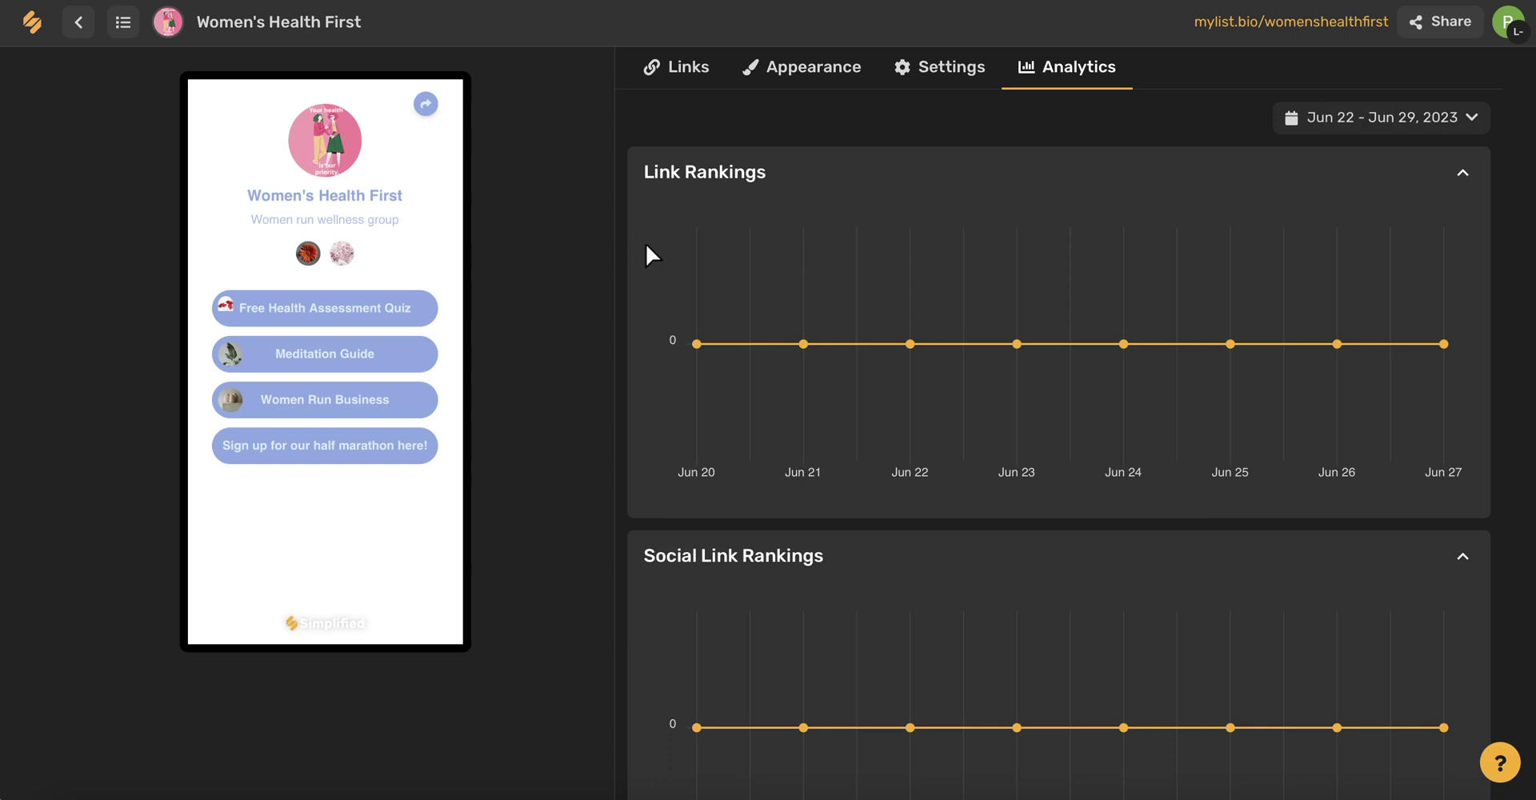
left_click(685, 66)
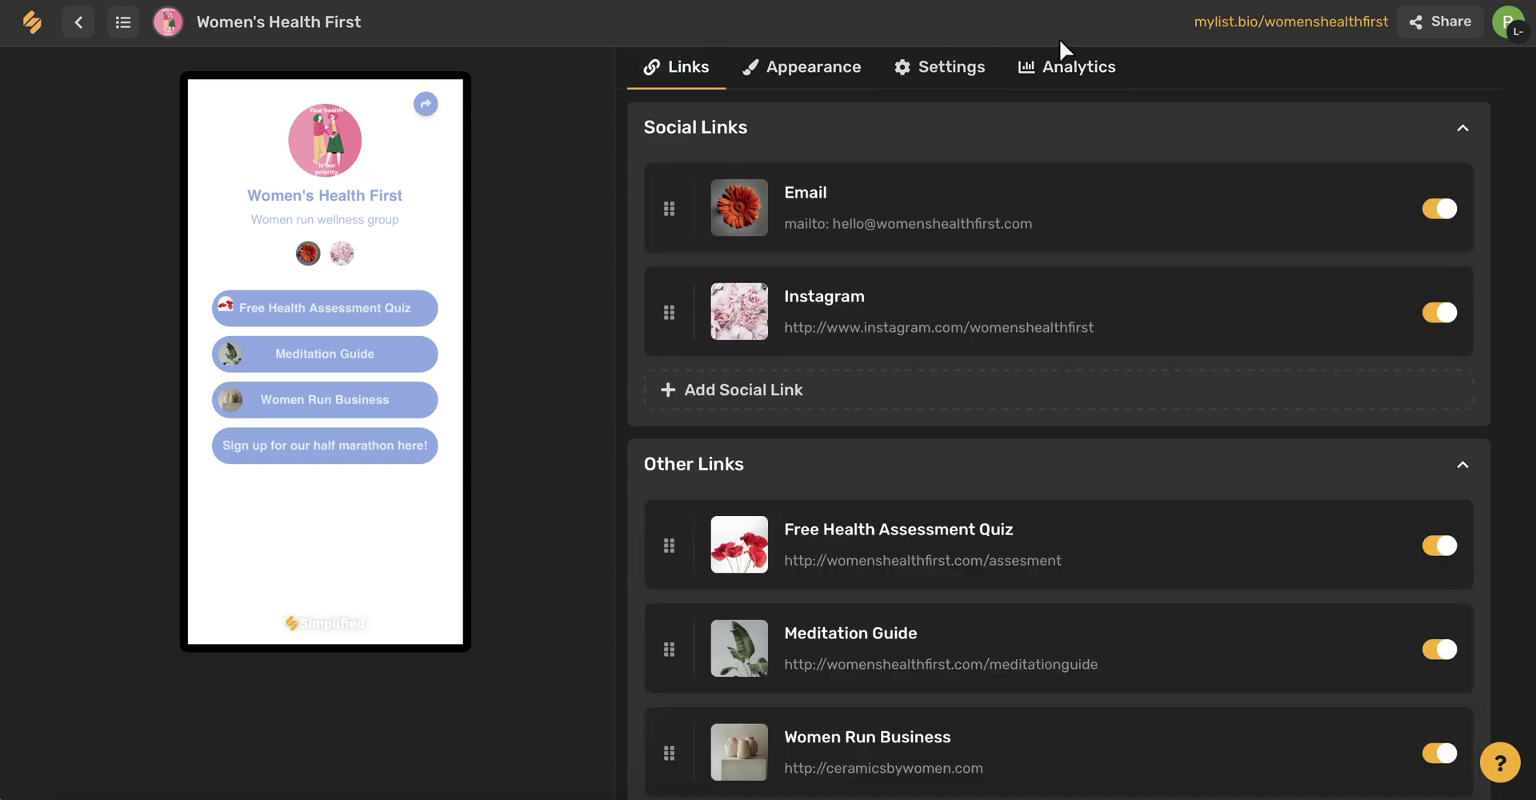
left_click(1068, 68)
left_click(686, 66)
left_click(1068, 68)
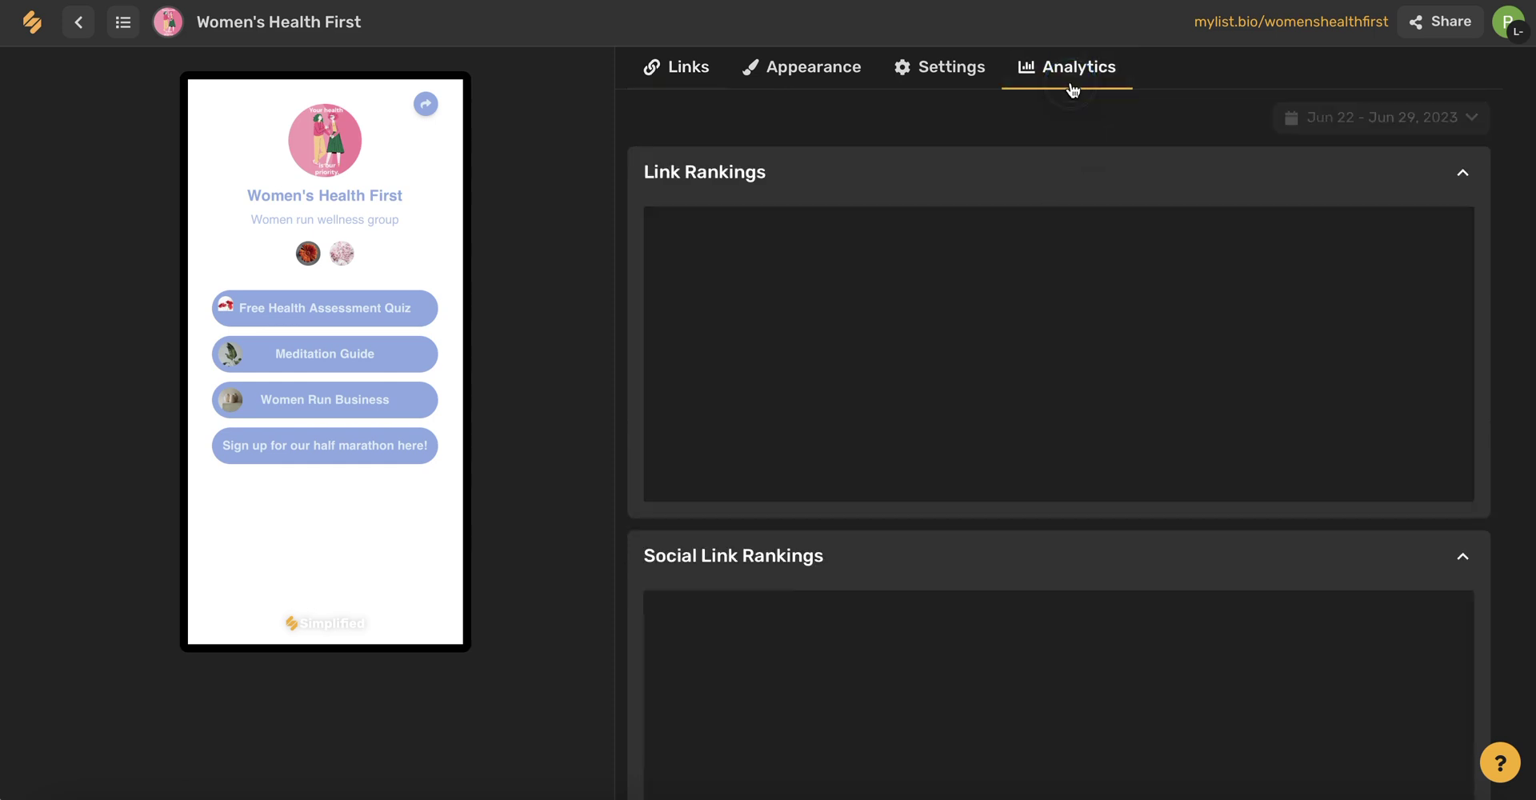
scroll(798, 352, "down", 3)
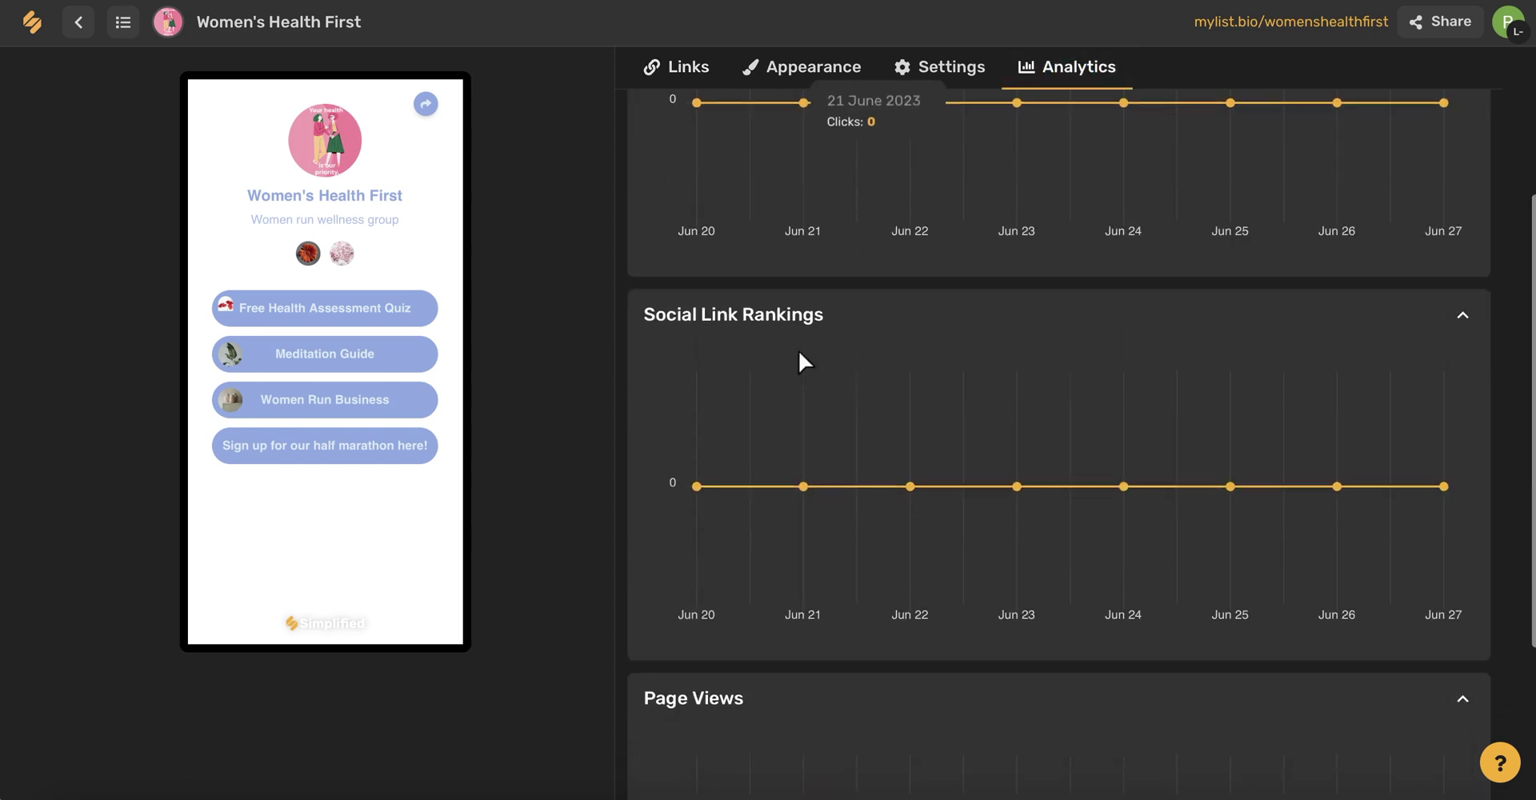
scroll(890, 488, "down", 3)
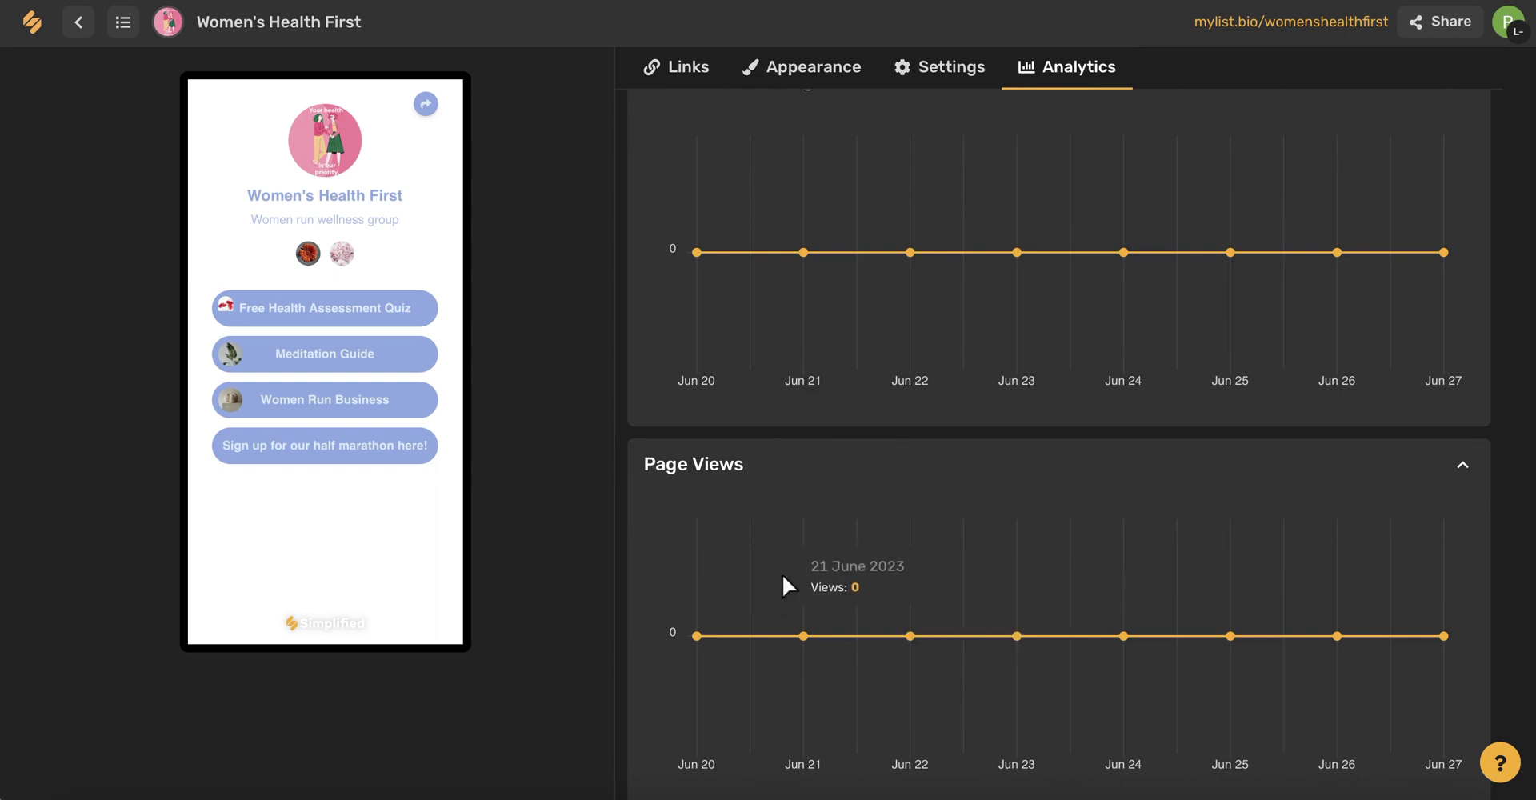
scroll(782, 576, "up", 1)
scroll(780, 574, "up", 5)
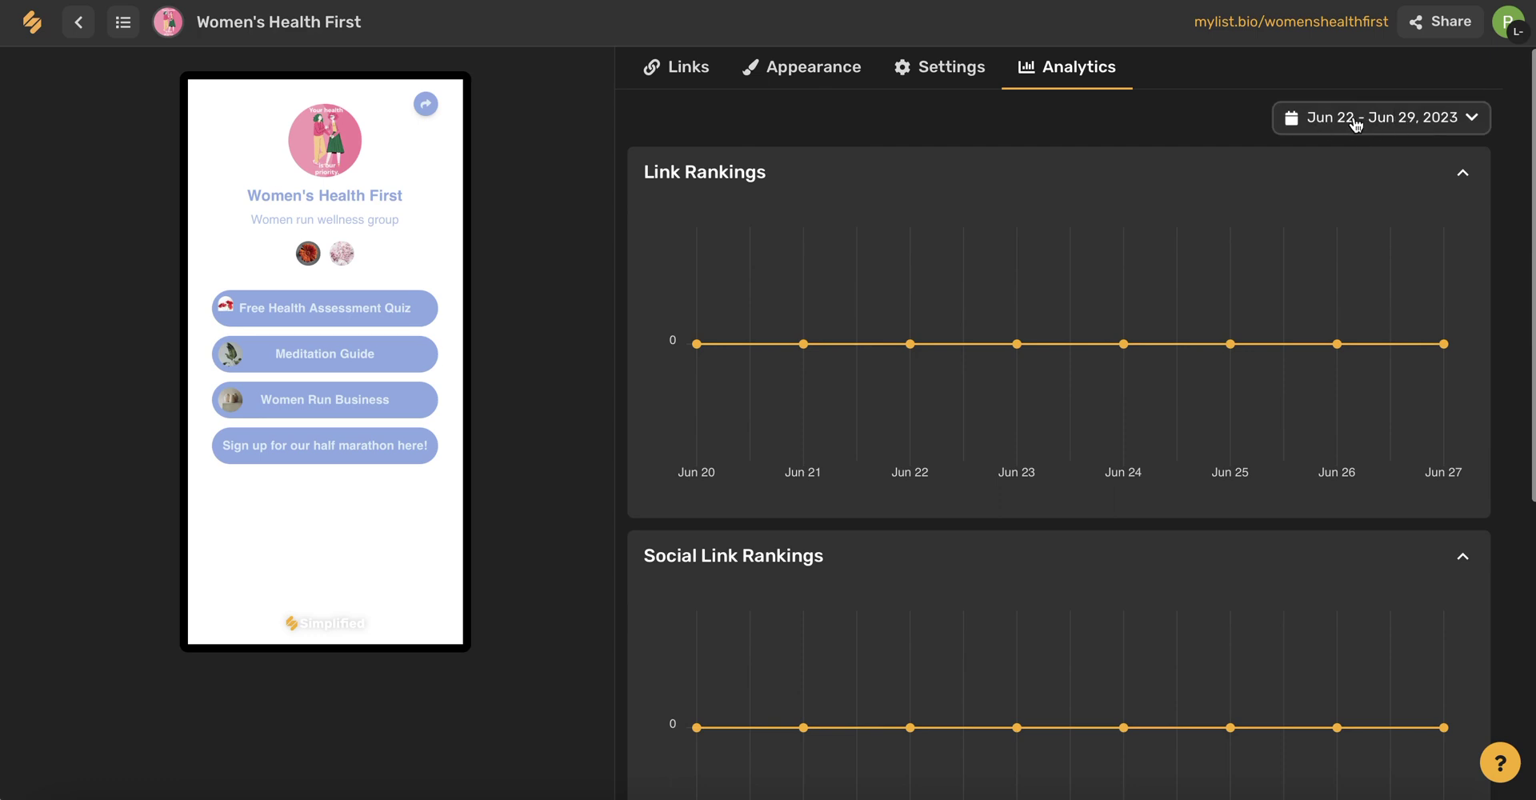
Pick a custom analytics range starting May 30, covering May 30 – Jun 29, 2023
left_click(1393, 124)
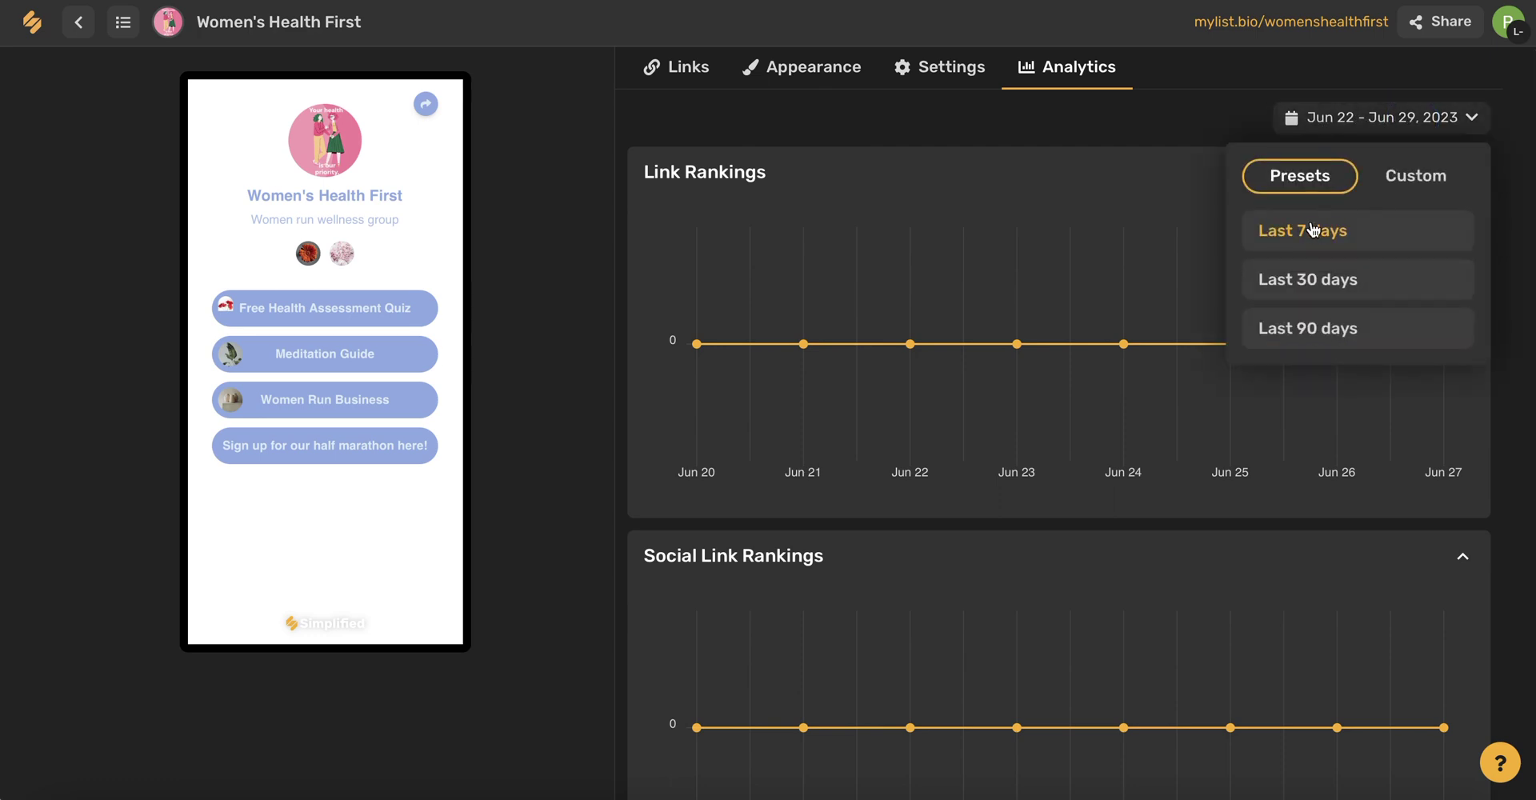
left_click(1416, 177)
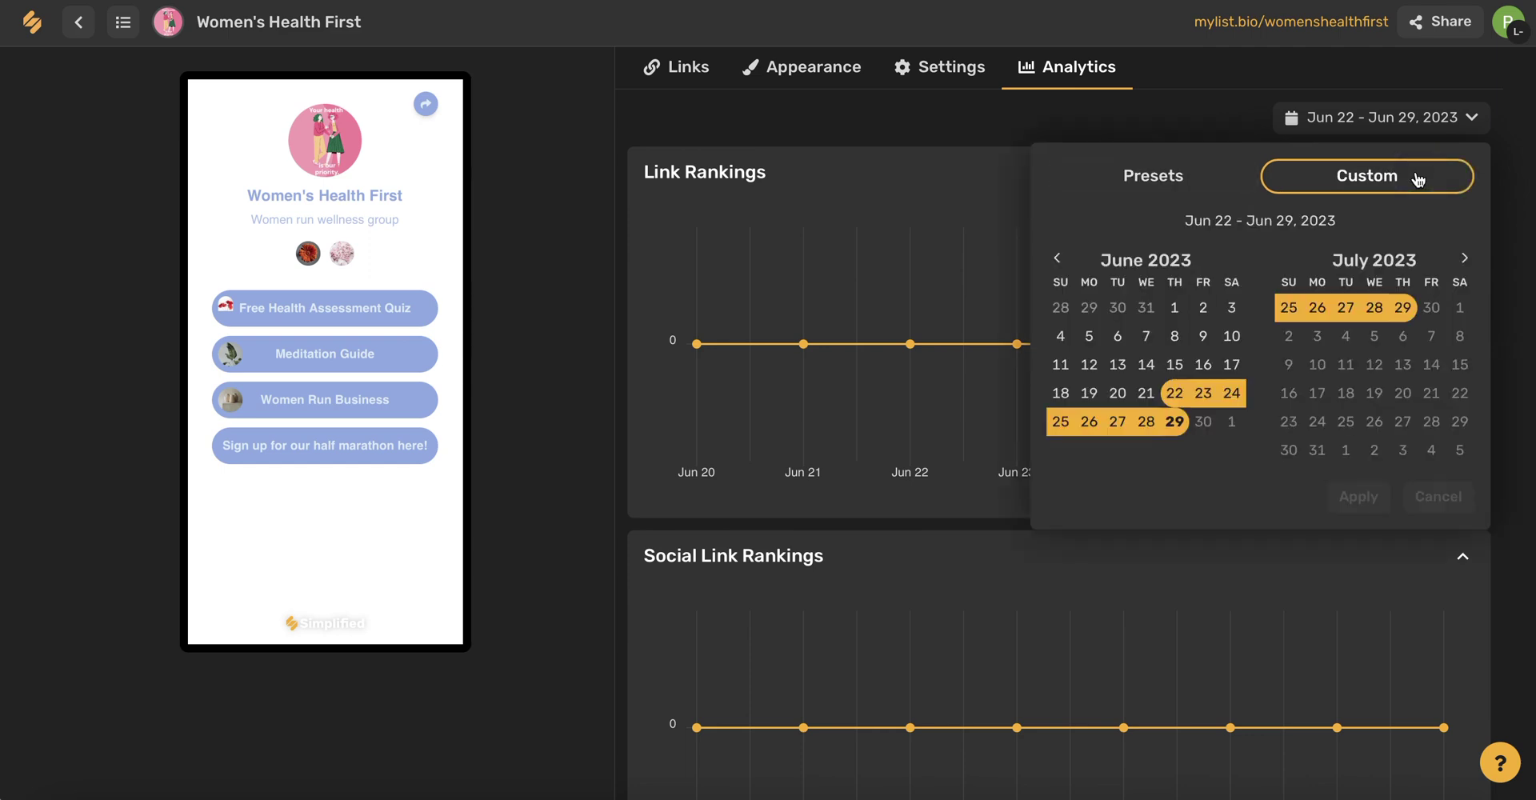
left_click(1146, 395)
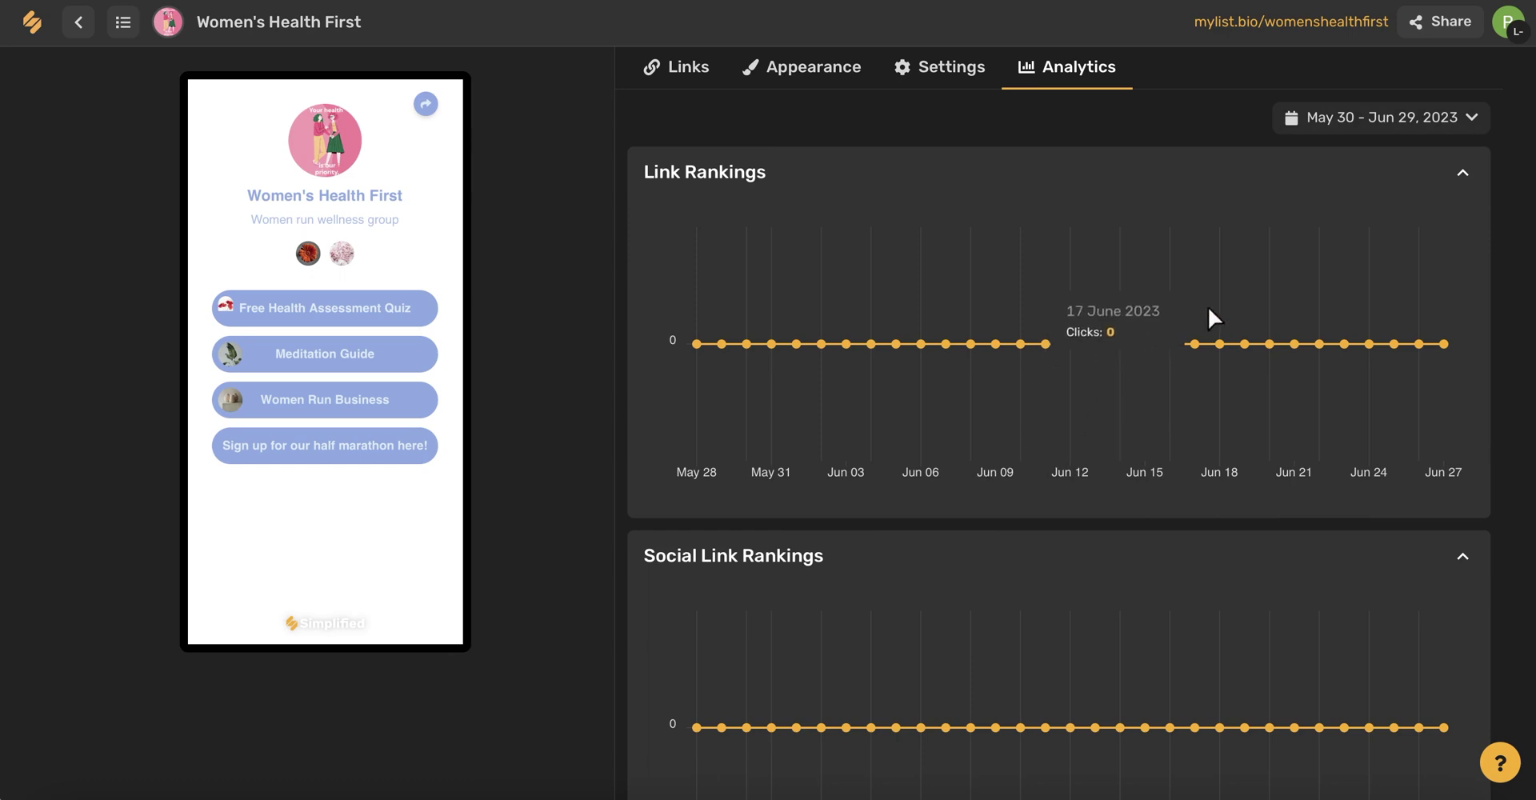
Copy the mylist.bio/womenshealthfirst page link from the Share panel
left_click(1457, 25)
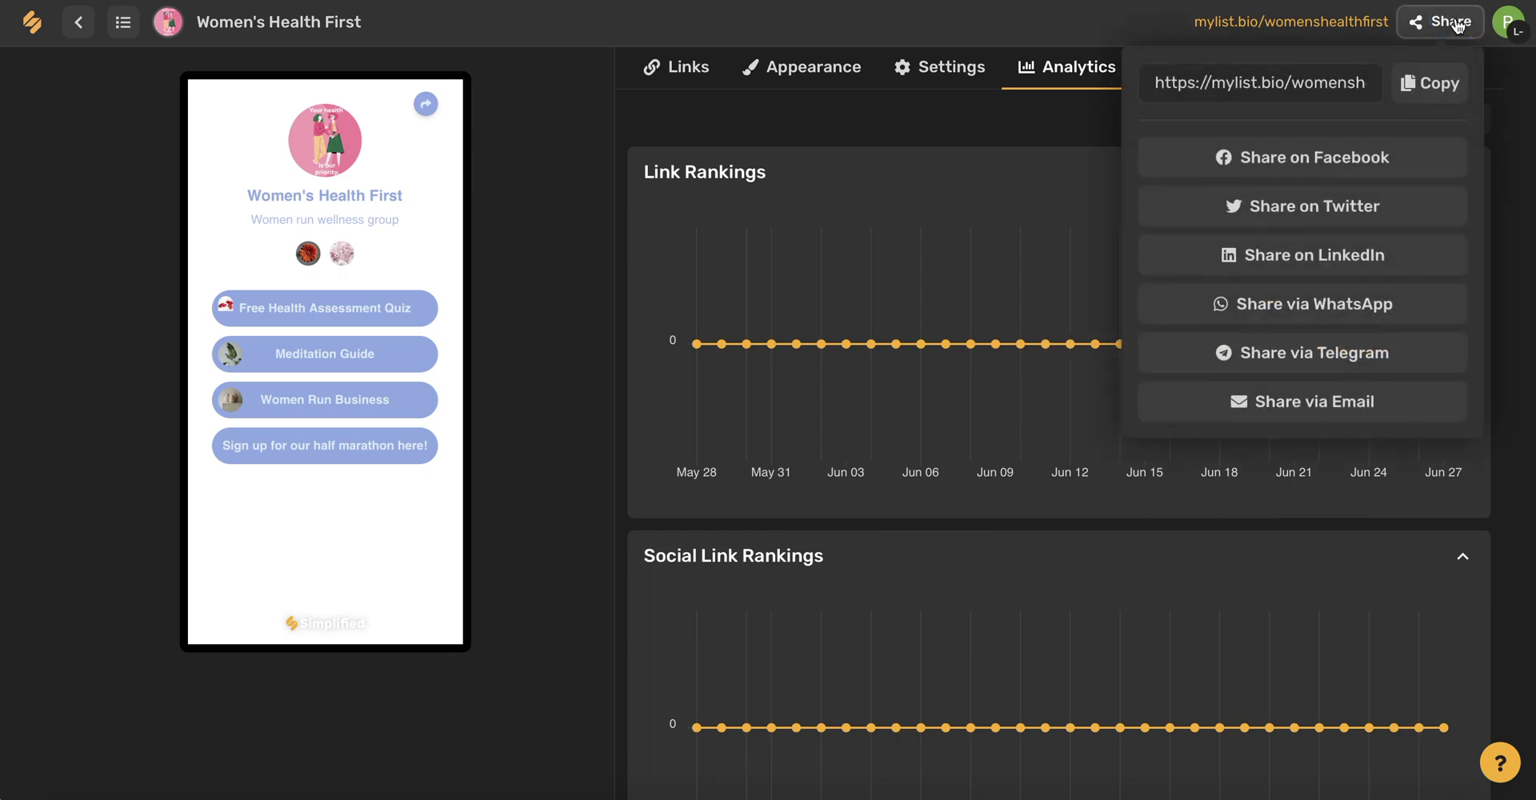
left_click(1436, 97)
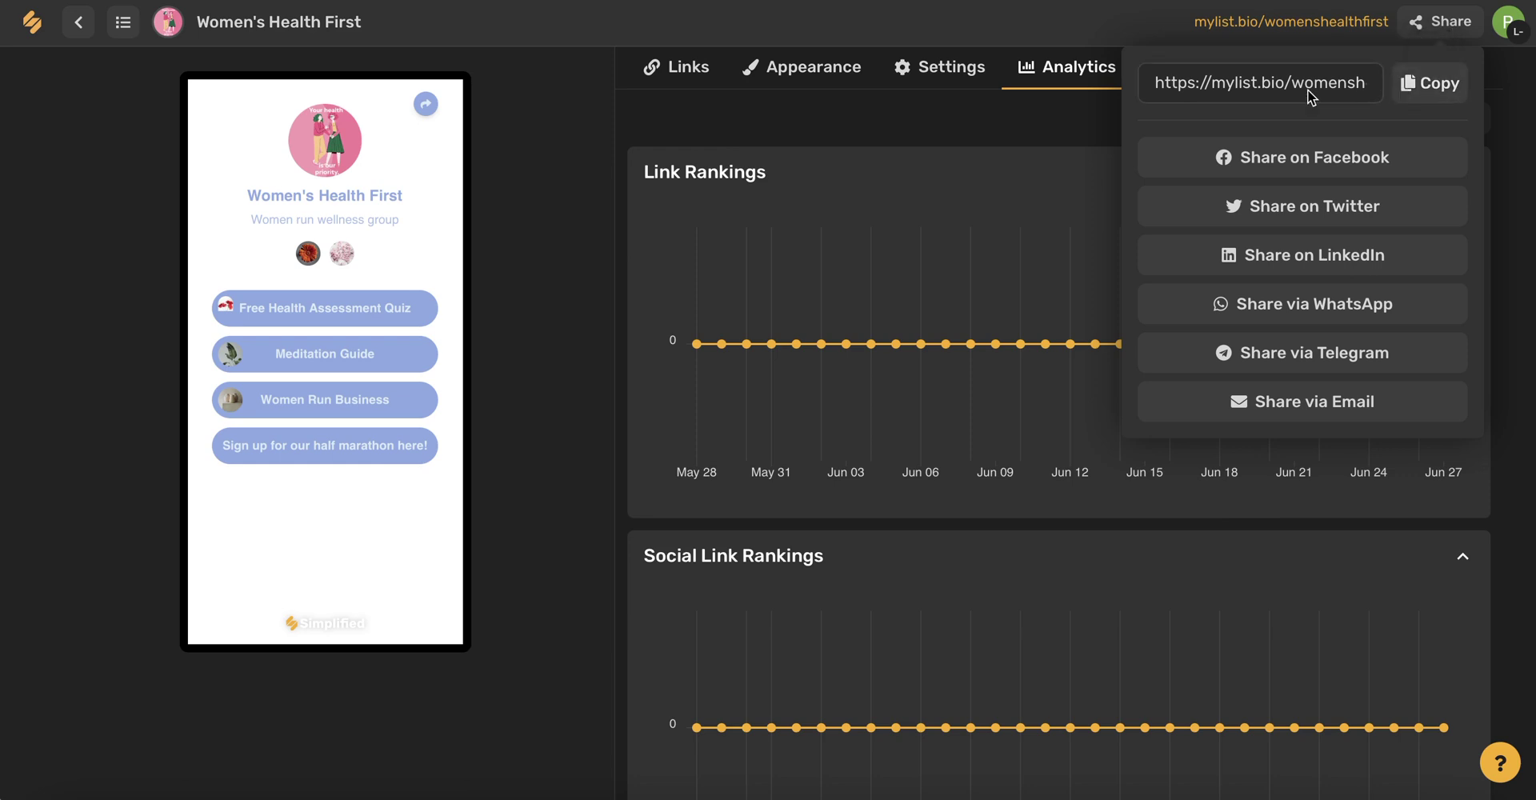